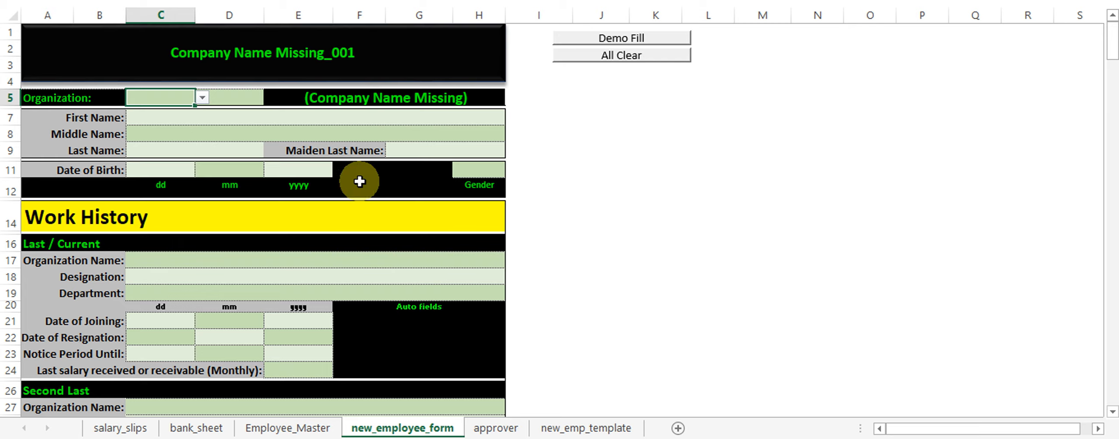
Scroll down the blank new_employee_form sheet to view its sections.
{"action": "scroll", "coordinate": [353, 199], "scroll_direction": "down", "scroll_amount": 1}
Populate the employee form with Demo Fill sample data and review it, starting from ID OA_001.
{"action": "scroll", "coordinate": [353, 201], "scroll_direction": "down", "scroll_amount": 20}
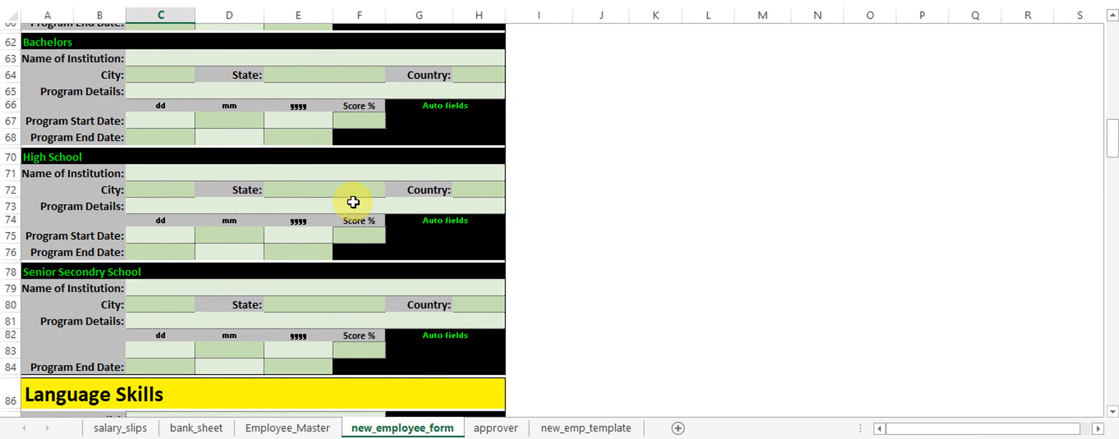
{"action": "scroll", "coordinate": [353, 202], "scroll_direction": "down", "scroll_amount": 15}
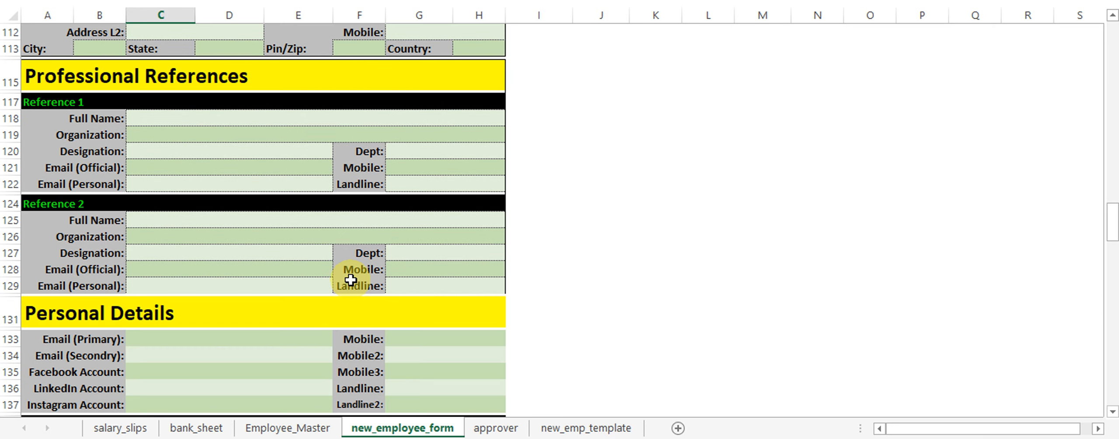
{"action": "scroll", "coordinate": [362, 288], "scroll_direction": "down", "scroll_amount": 13}
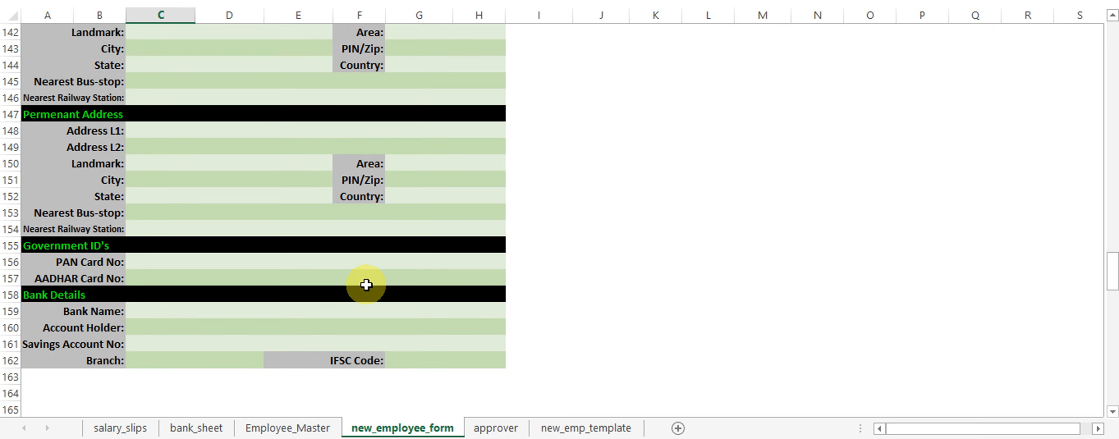
{"action": "scroll", "coordinate": [366, 285], "scroll_direction": "up", "scroll_amount": 20}
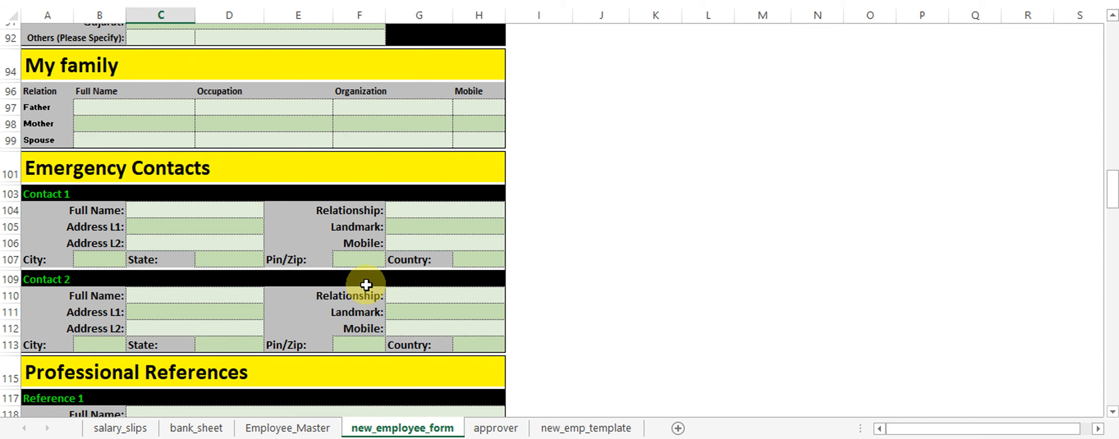
{"action": "scroll", "coordinate": [366, 285], "scroll_direction": "up", "scroll_amount": 6}
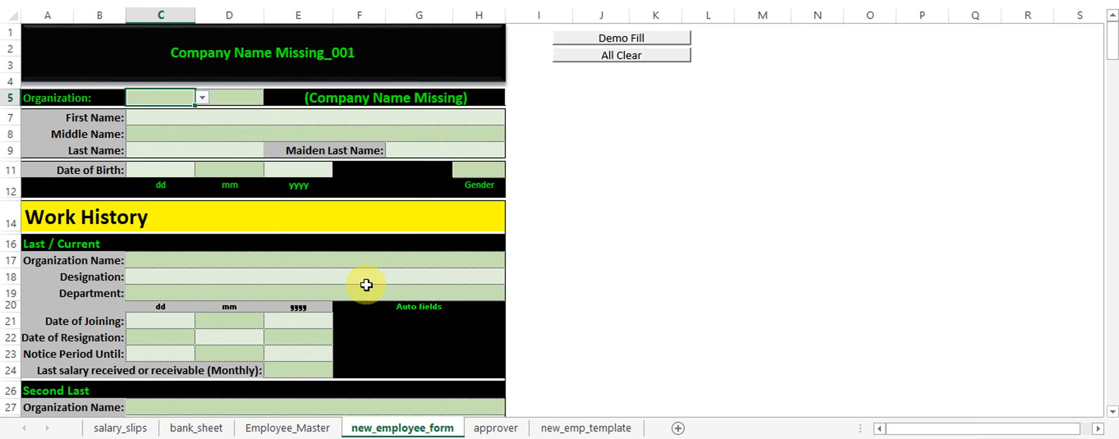
{"action": "left_click", "coordinate": [605, 39]}
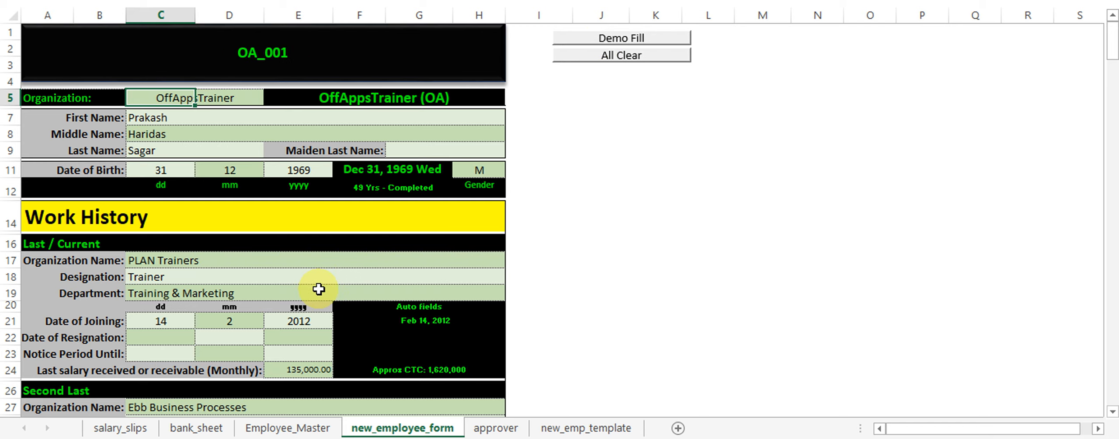
{"action": "scroll", "coordinate": [318, 288], "scroll_direction": "down", "scroll_amount": 15}
{"action": "scroll", "coordinate": [319, 290], "scroll_direction": "down", "scroll_amount": 16}
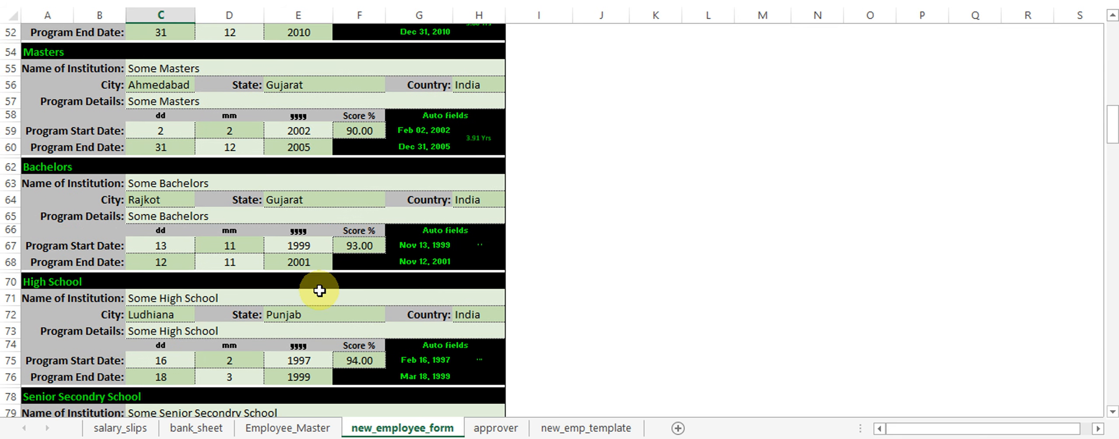
{"action": "scroll", "coordinate": [319, 291], "scroll_direction": "down", "scroll_amount": 12}
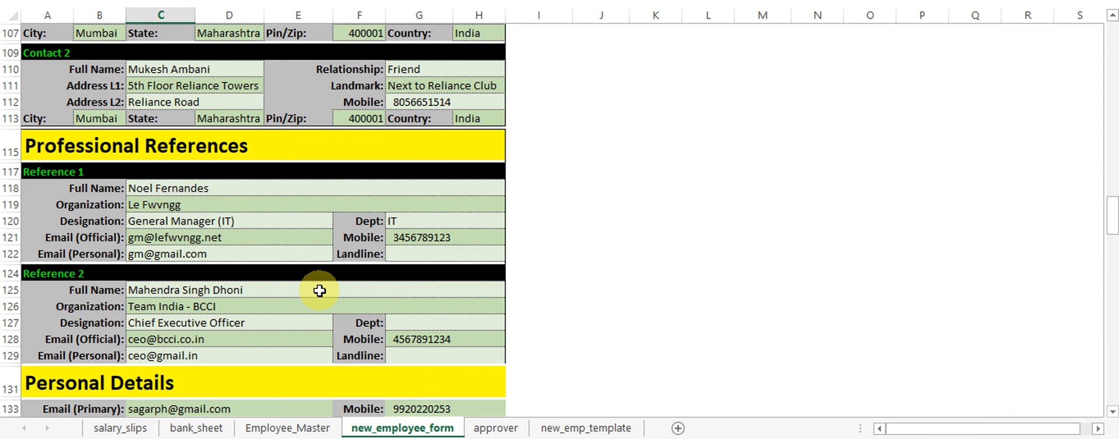
{"action": "scroll", "coordinate": [320, 290], "scroll_direction": "down", "scroll_amount": 10}
{"action": "scroll", "coordinate": [414, 222], "scroll_direction": "up", "scroll_amount": 20}
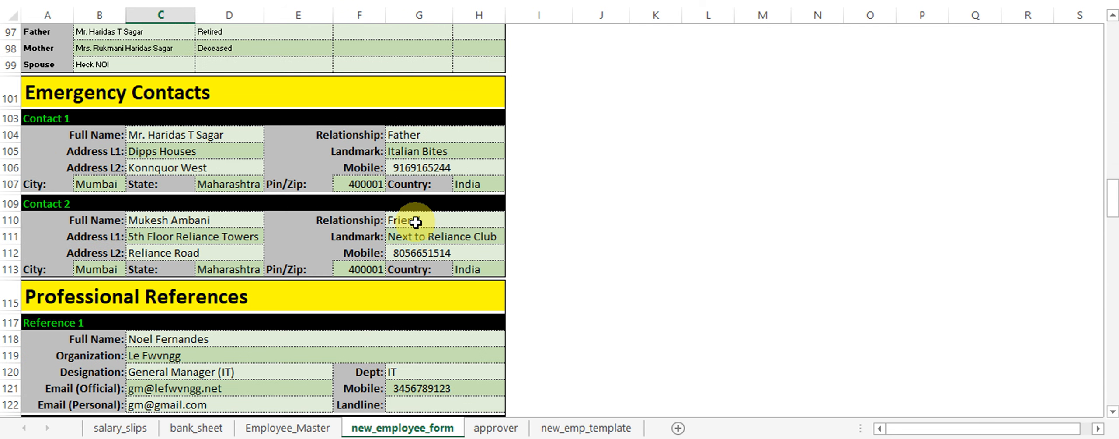
{"action": "scroll", "coordinate": [415, 222], "scroll_direction": "up", "scroll_amount": 20}
{"action": "scroll", "coordinate": [415, 222], "scroll_direction": "up", "scroll_amount": 6}
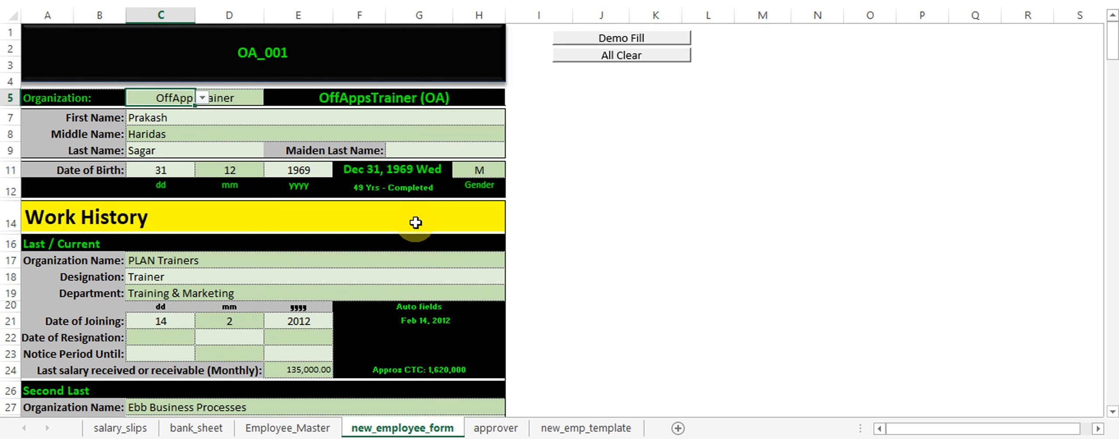
Go to the approver sheet and unlock its hidden approval form with the password in D1.
{"action": "left_click", "coordinate": [497, 415]}
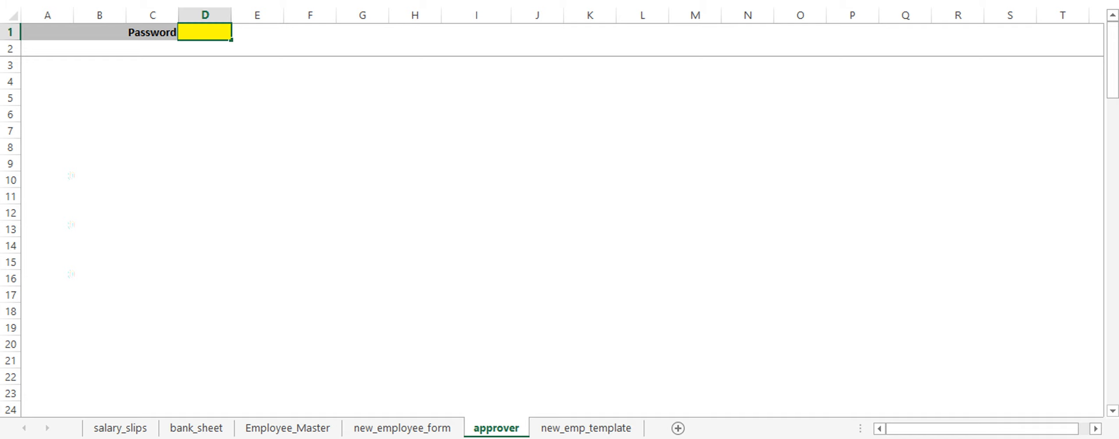
{"action": "scroll", "coordinate": [421, 243], "scroll_direction": "down", "scroll_amount": 14}
{"action": "scroll", "coordinate": [421, 243], "scroll_direction": "down", "scroll_amount": 20}
{"action": "scroll", "coordinate": [411, 275], "scroll_direction": "up", "scroll_amount": 20}
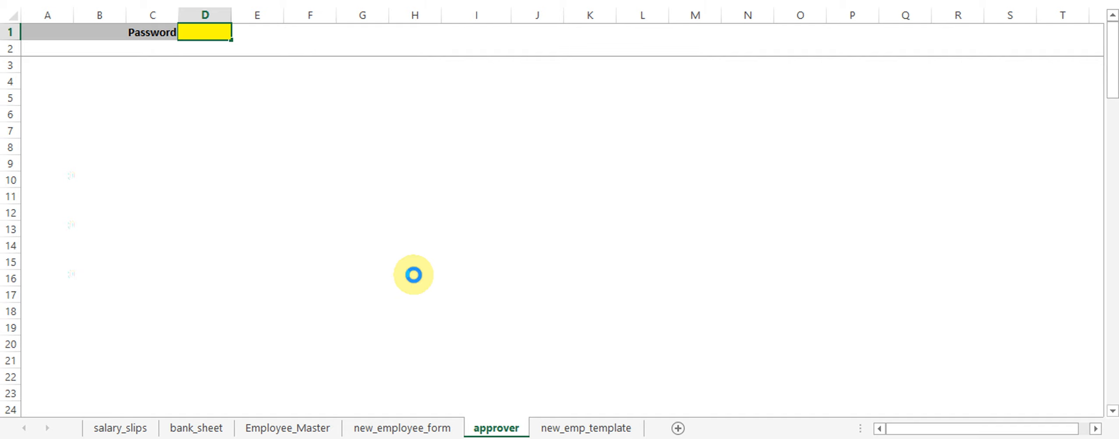
{"action": "key", "text": "Return"}
{"action": "key", "text": "Return"}
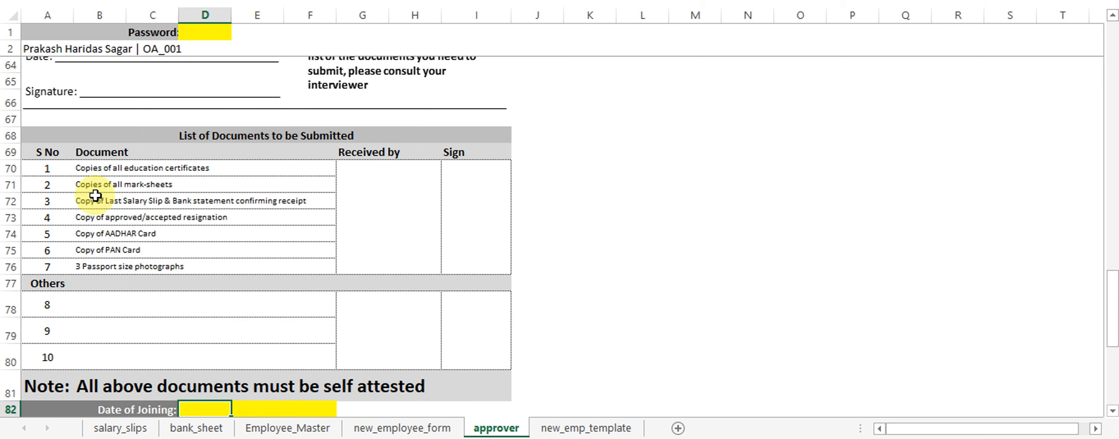
Check the Employee_Master records, then return to the approver sheet.
{"action": "scroll", "coordinate": [372, 275], "scroll_direction": "down", "scroll_amount": 3}
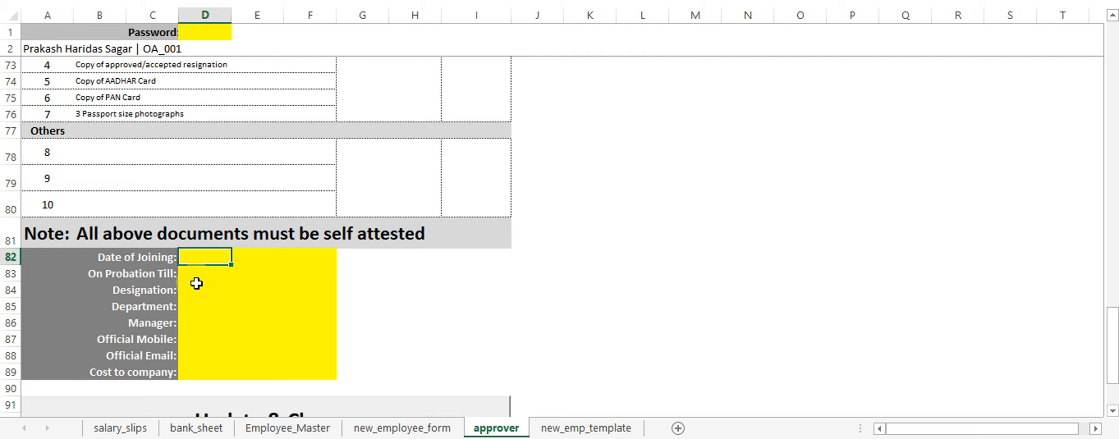
{"action": "scroll", "coordinate": [649, 249], "scroll_direction": "down", "scroll_amount": 1}
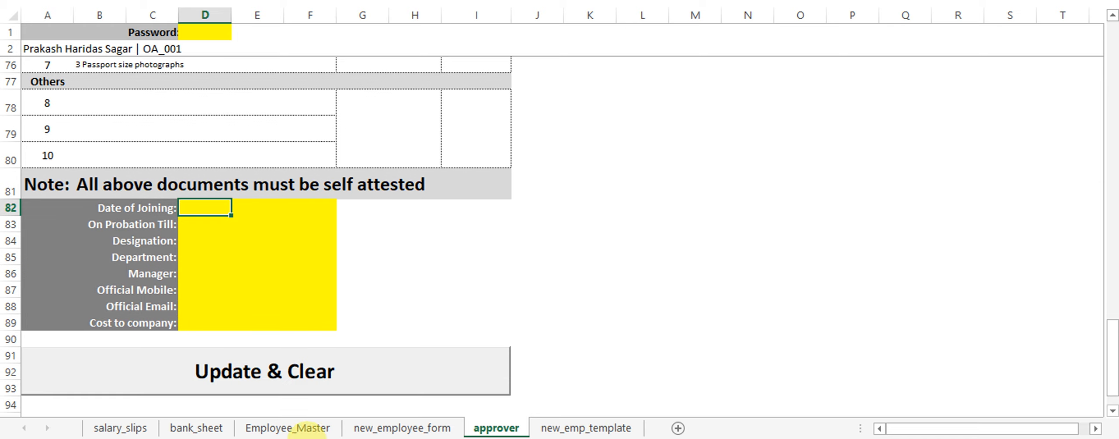
{"action": "left_click", "coordinate": [290, 429]}
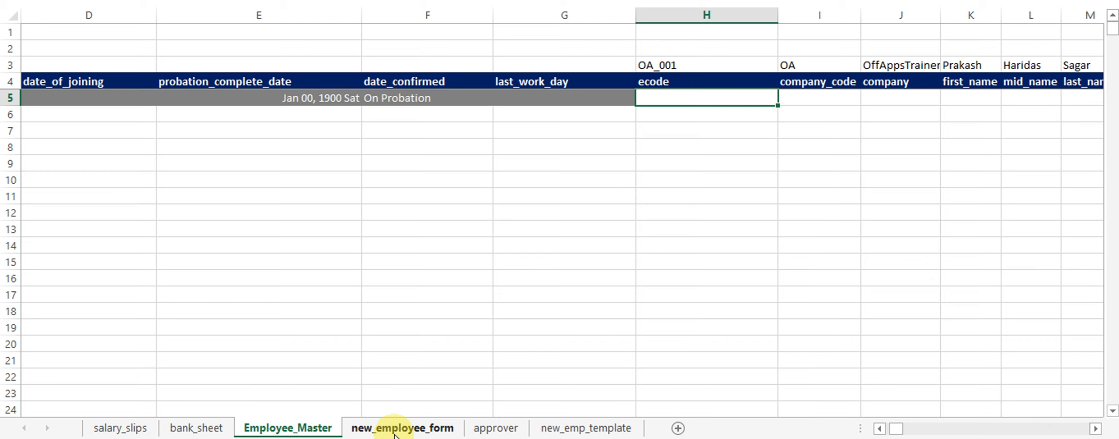
{"action": "left_click", "coordinate": [496, 427]}
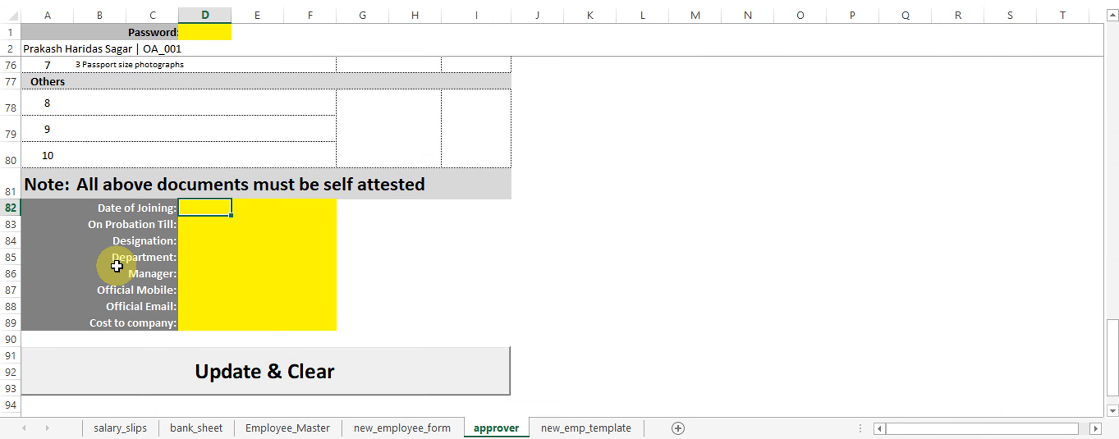
Set the date of joining to Feb 09, 2019 and probation end to =doj+45.
{"action": "type", "text": "05 17 2019"}
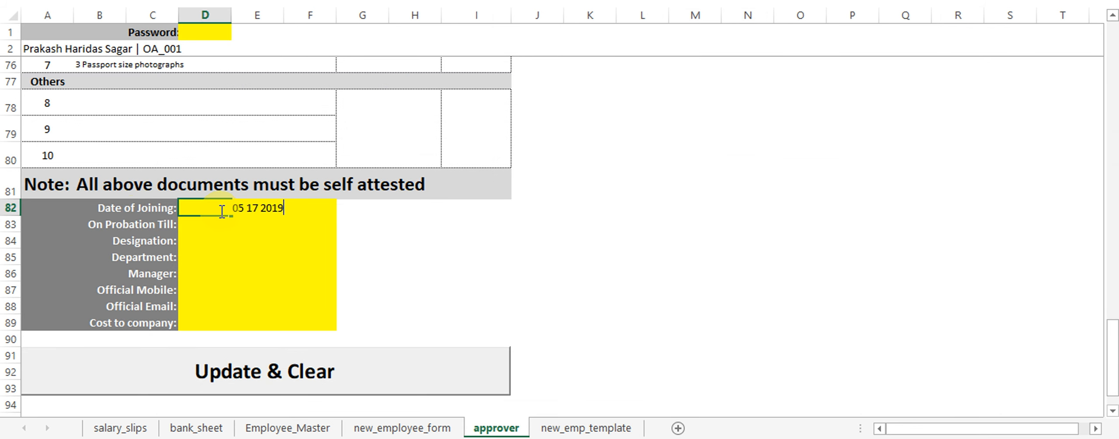
{"action": "key", "text": "Return"}
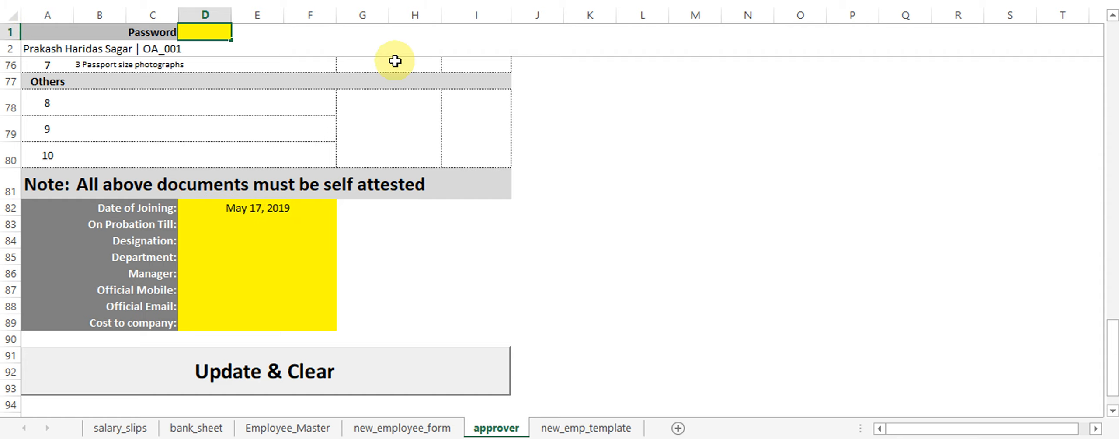
{"action": "left_click", "coordinate": [217, 210]}
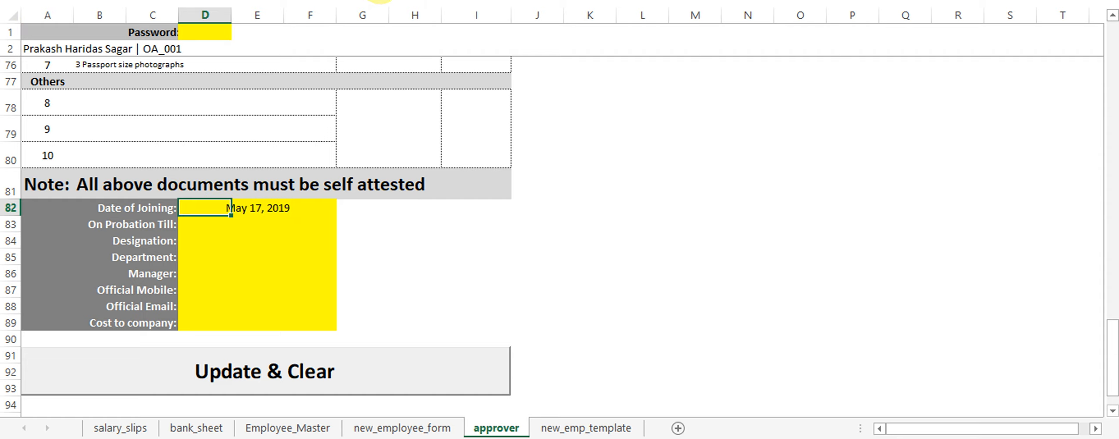
{"action": "left_click", "coordinate": [364, 0]}
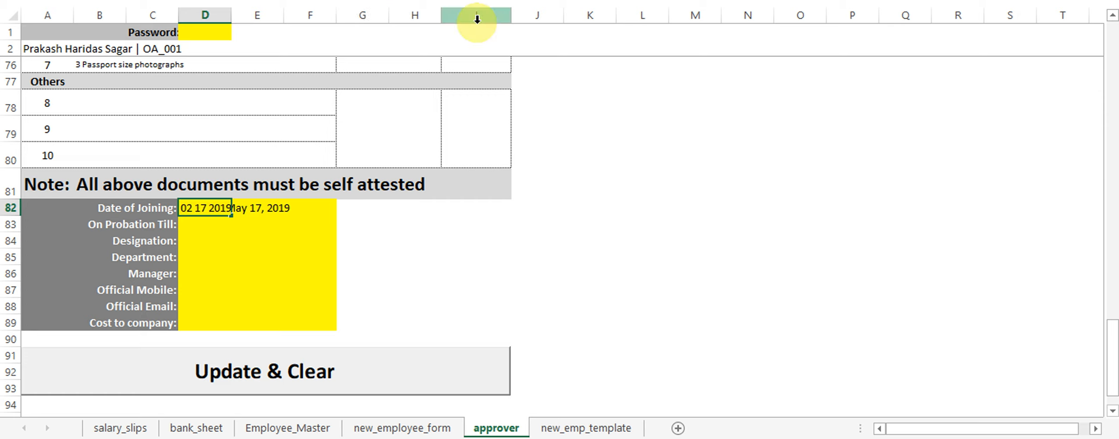
{"action": "type", "text": "09"}
{"action": "key", "text": "Return"}
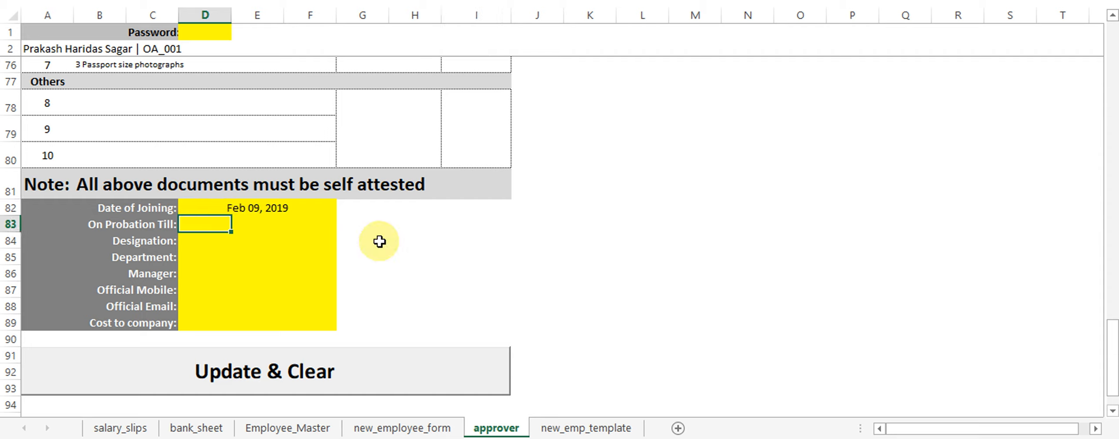
{"action": "type", "text": "=doj+45"}
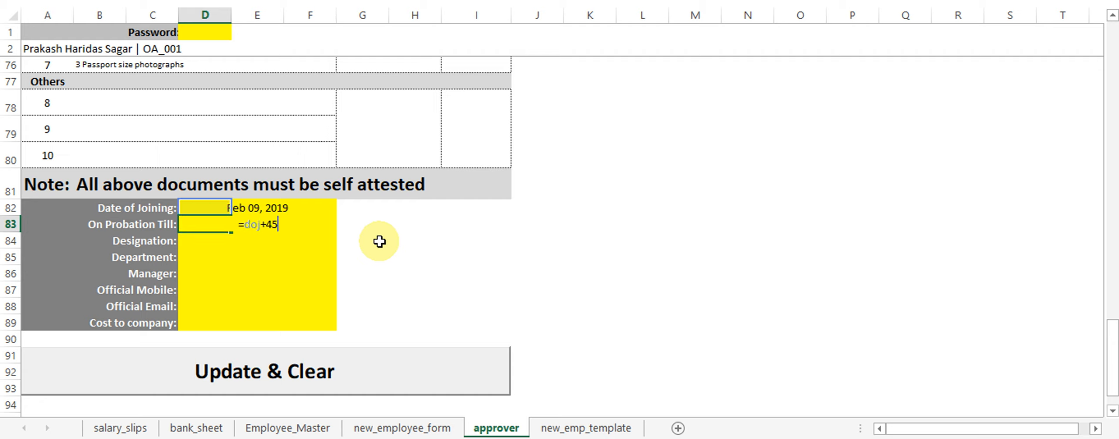
{"action": "key", "text": "Return"}
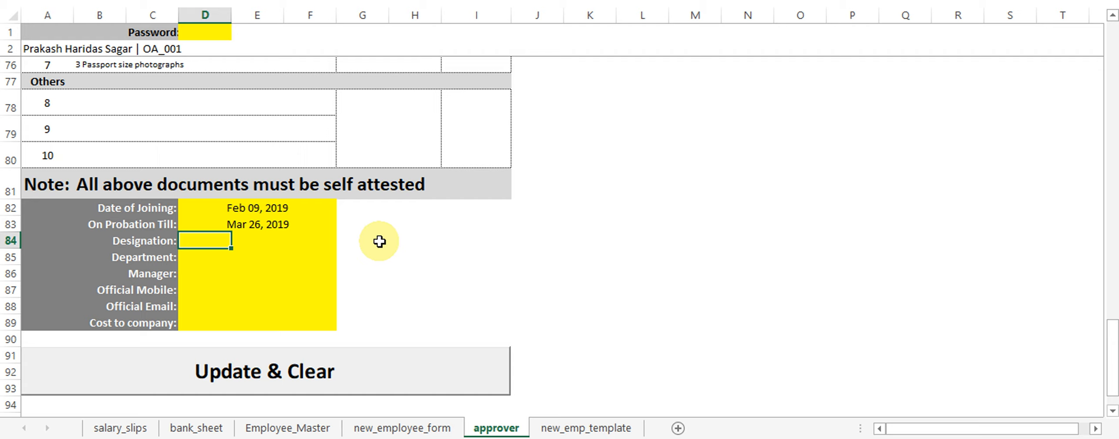
Enter Manager as the designation and Sales as the department.
{"action": "type", "text": "Manager"}
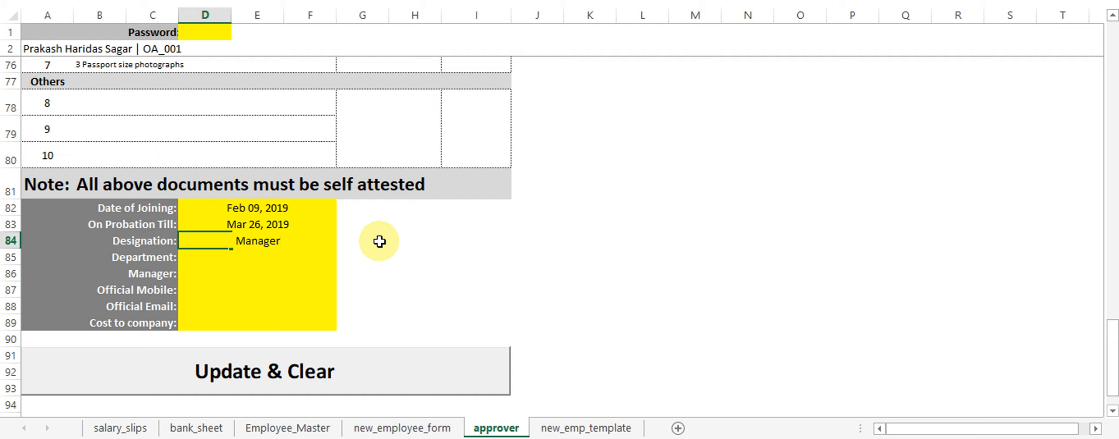
{"action": "key", "text": "Return"}
{"action": "type", "text": "Sakes"}
{"action": "key", "text": "BackSpace"}
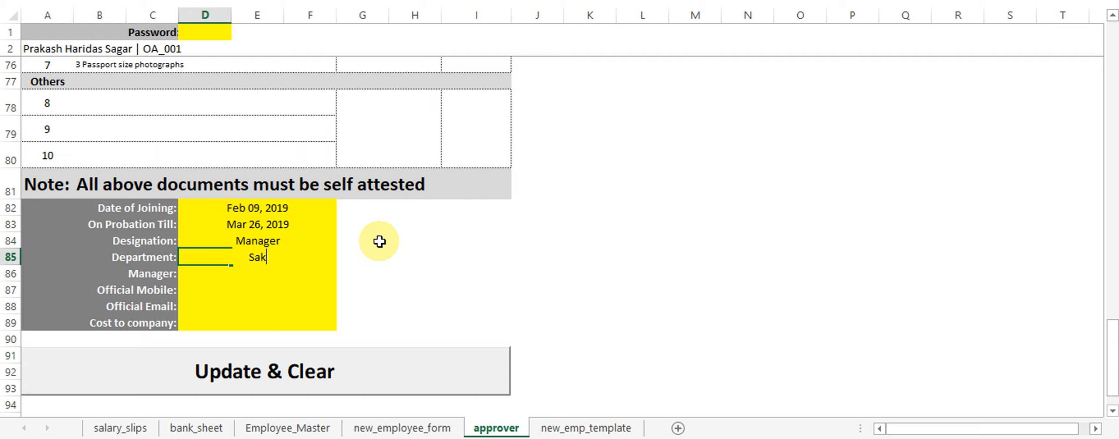
{"action": "type", "text": "les"}
{"action": "key", "text": "Return"}
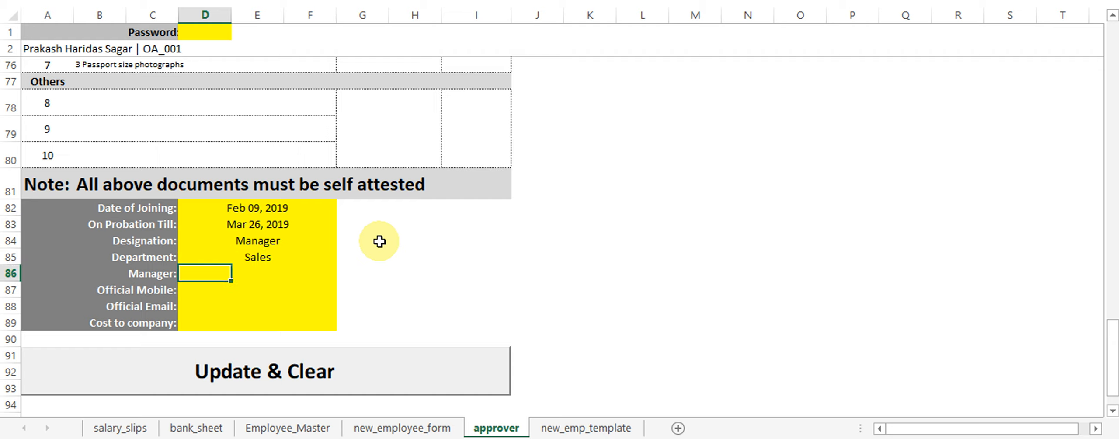
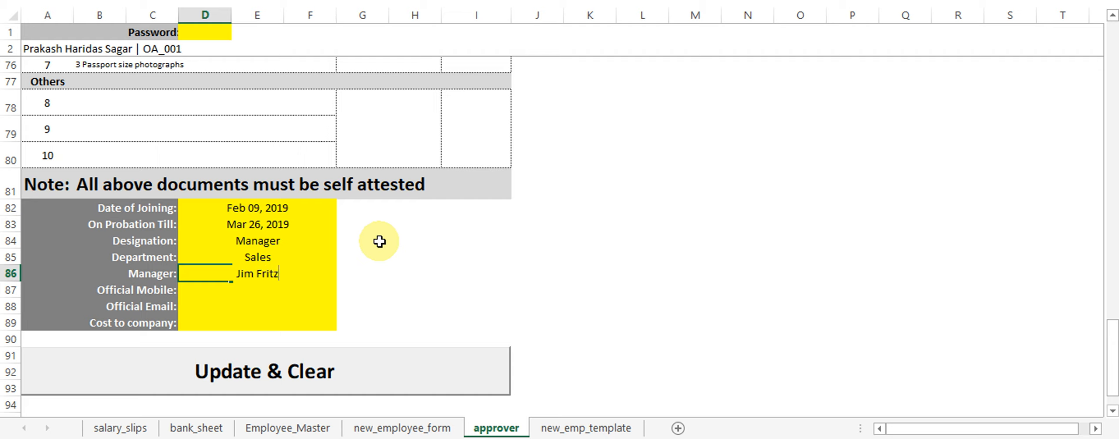
Enter the reporting manager's name, official mobile and email, and a 750000 cost to company.
{"action": "key", "text": "Return"}
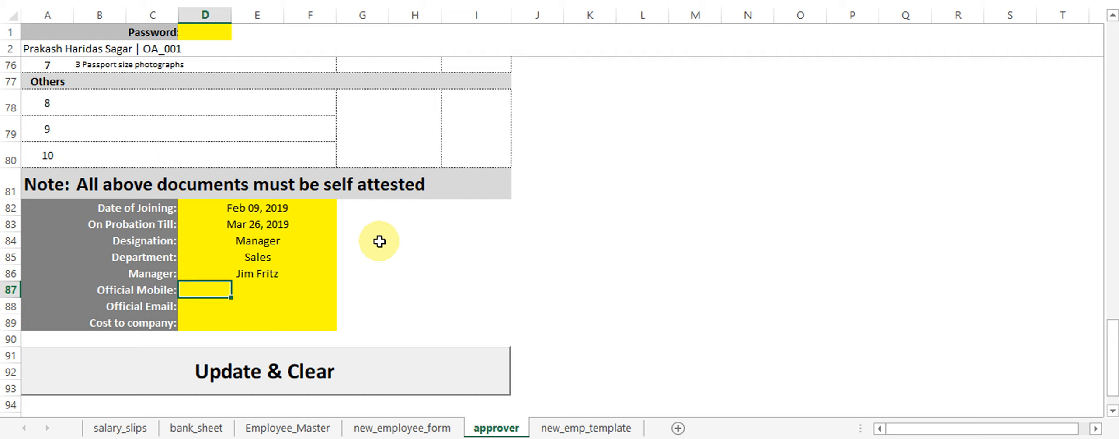
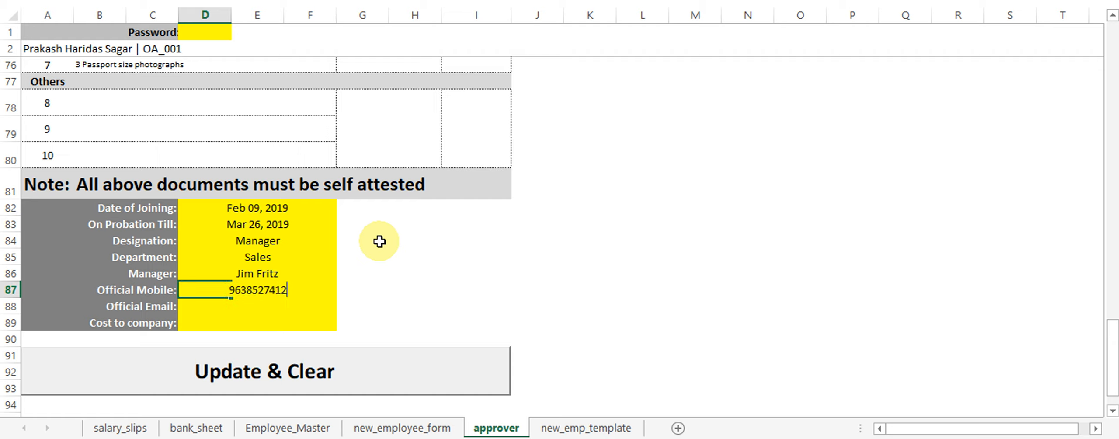
{"action": "key", "text": "Return"}
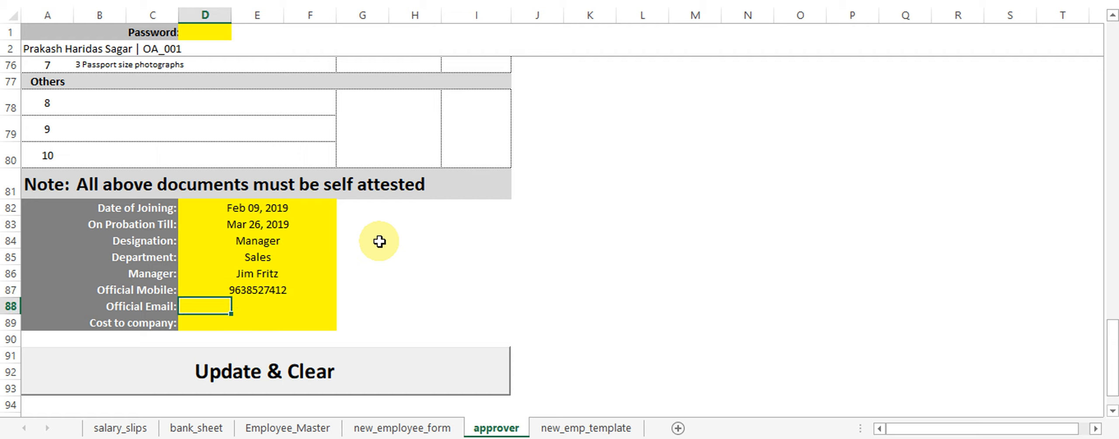
{"action": "type", "text": "something"}
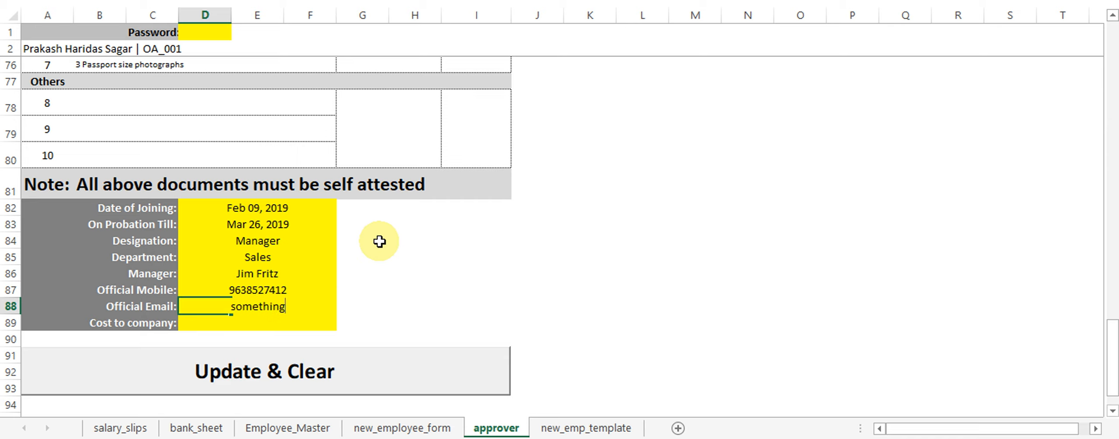
{"action": "type", "text": "@e"}
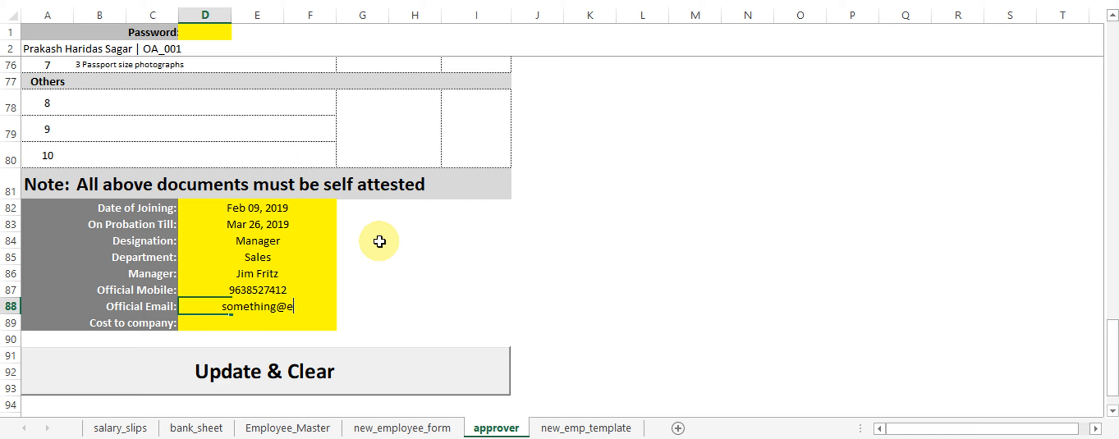
{"action": "type", "text": "mail.com"}
{"action": "key", "text": "Return"}
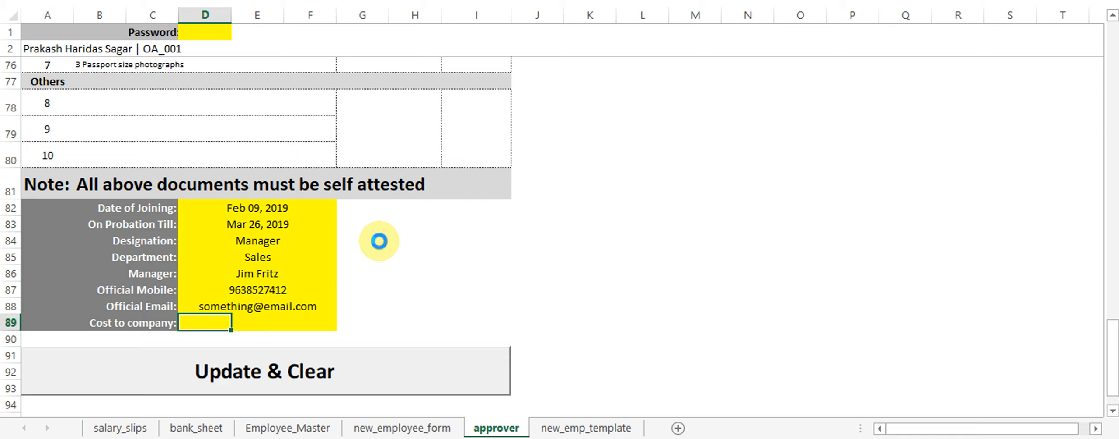
{"action": "type", "text": "7500"}
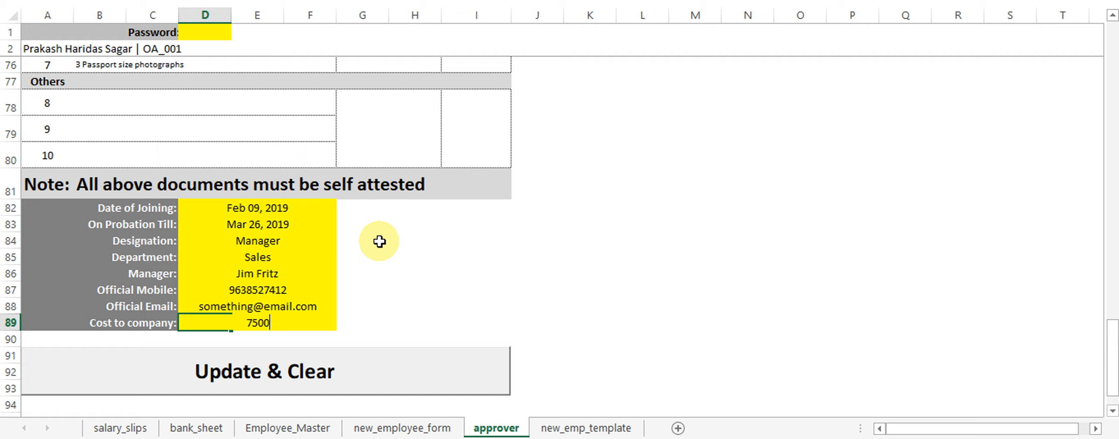
{"action": "type", "text": "00"}
{"action": "key", "text": "Return"}
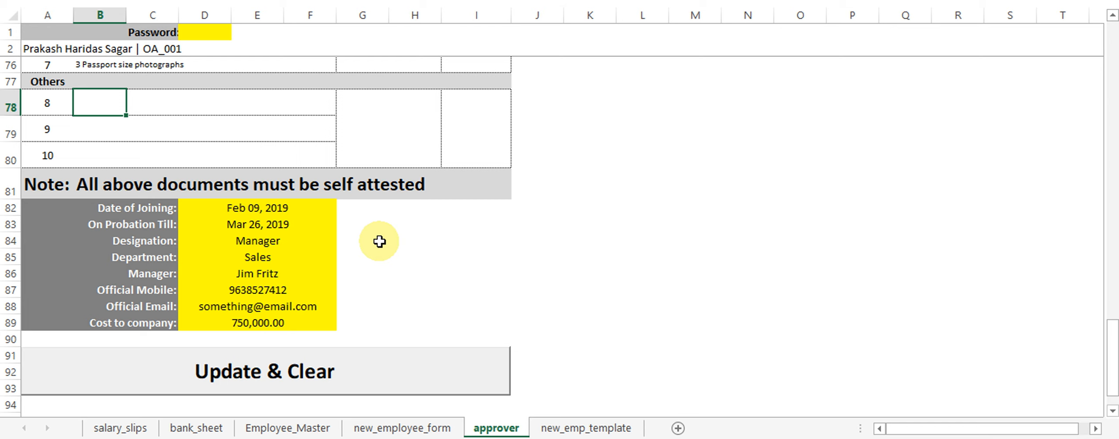
{"action": "scroll", "coordinate": [320, 270], "scroll_direction": "up", "scroll_amount": 4}
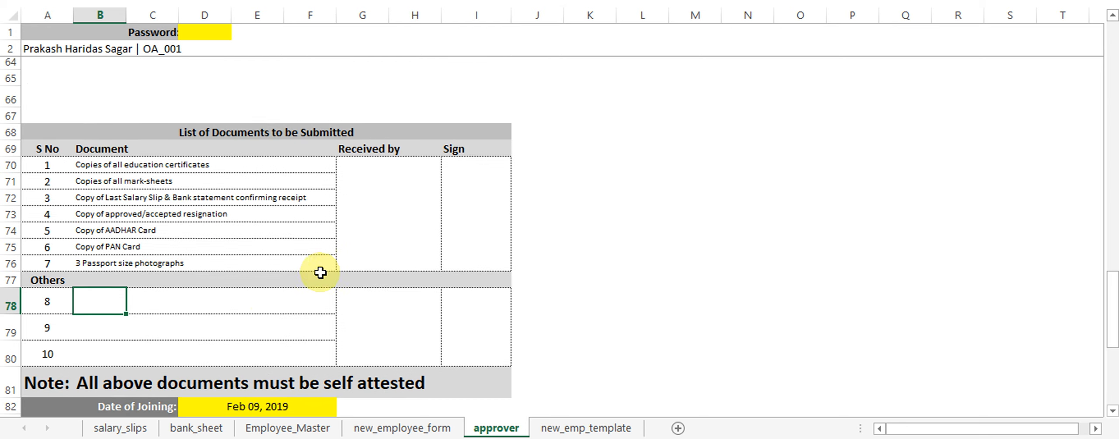
{"action": "scroll", "coordinate": [432, 235], "scroll_direction": "up", "scroll_amount": 20}
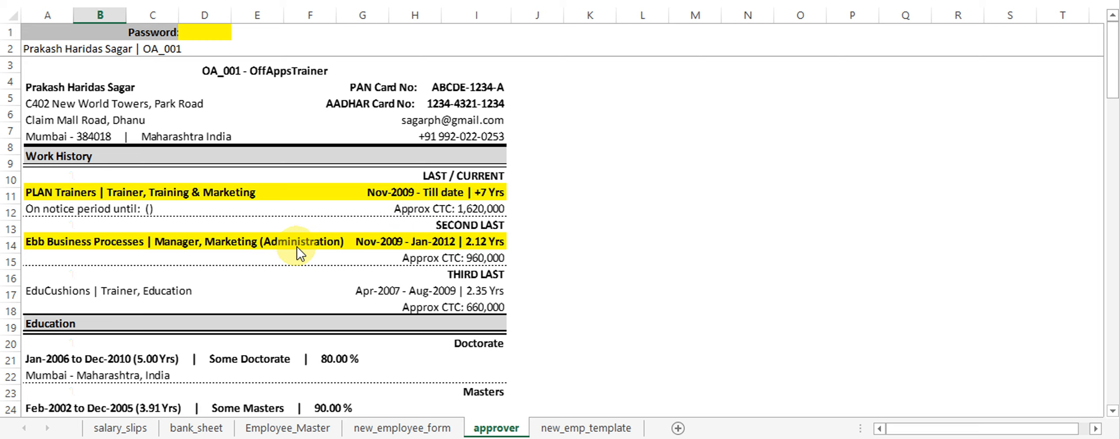
{"action": "scroll", "coordinate": [297, 247], "scroll_direction": "down", "scroll_amount": 15}
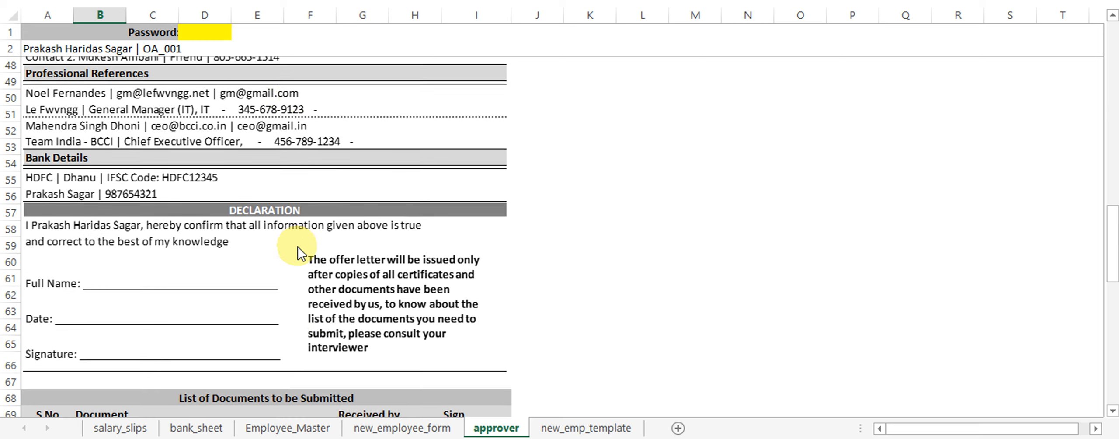
{"action": "scroll", "coordinate": [297, 246], "scroll_direction": "down", "scroll_amount": 2}
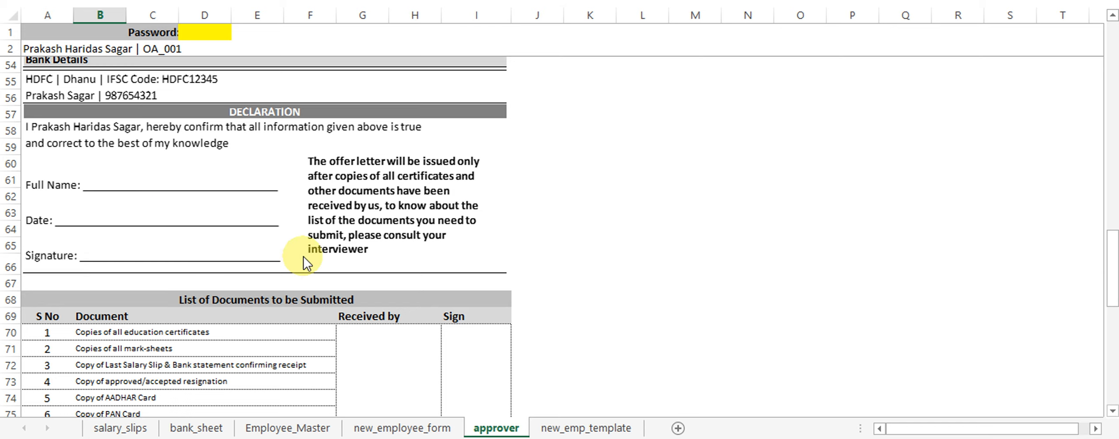
{"action": "scroll", "coordinate": [315, 254], "scroll_direction": "up", "scroll_amount": 4}
{"action": "scroll", "coordinate": [315, 253], "scroll_direction": "down", "scroll_amount": 3}
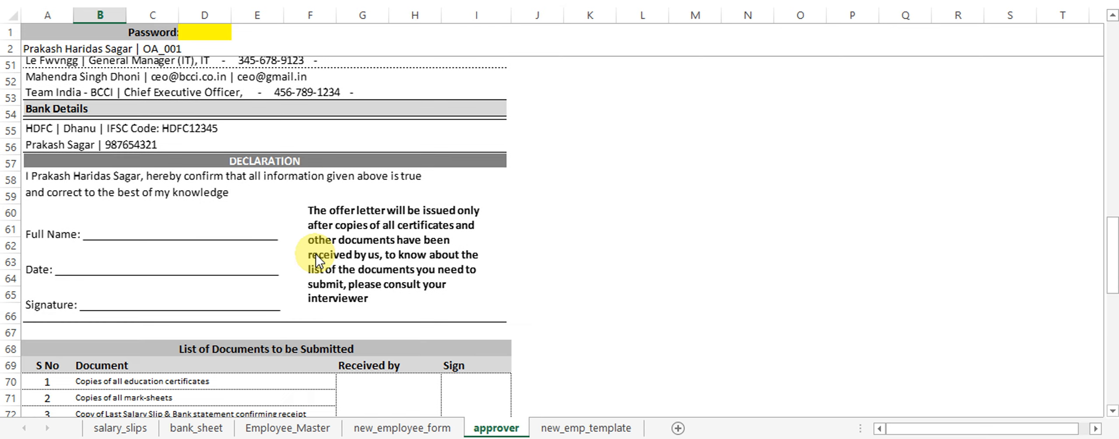
{"action": "scroll", "coordinate": [315, 254], "scroll_direction": "down", "scroll_amount": 4}
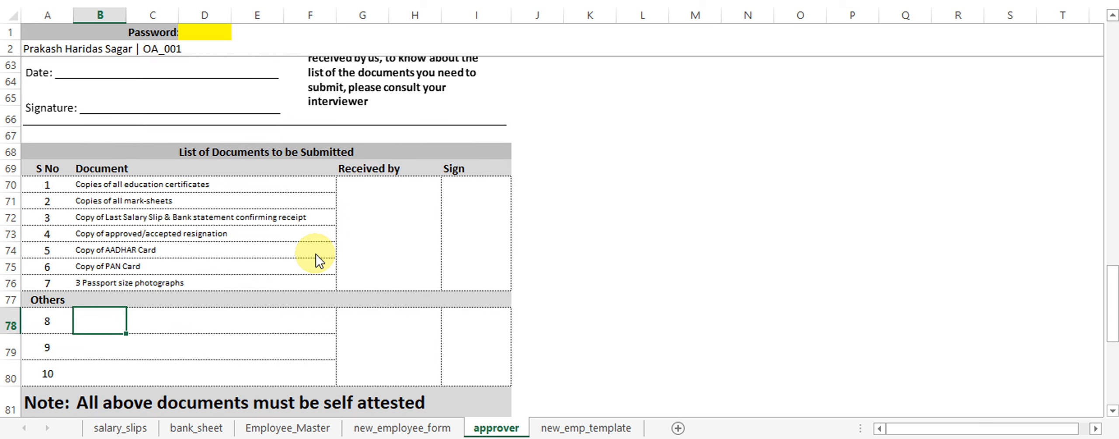
{"action": "scroll", "coordinate": [293, 249], "scroll_direction": "down", "scroll_amount": 1}
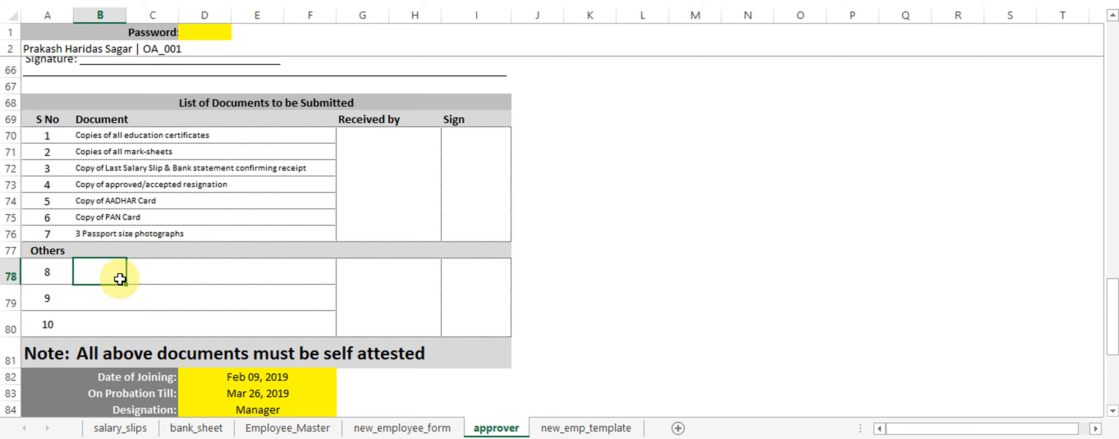
{"action": "left_click_drag", "start_coordinate": [120, 278], "coordinate": [144, 323]}
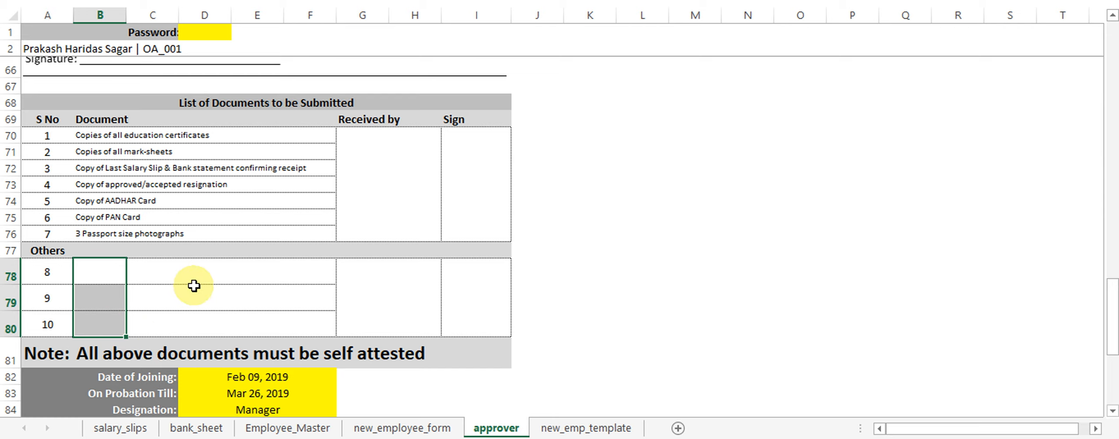
{"action": "scroll", "coordinate": [174, 283], "scroll_direction": "down", "scroll_amount": 4}
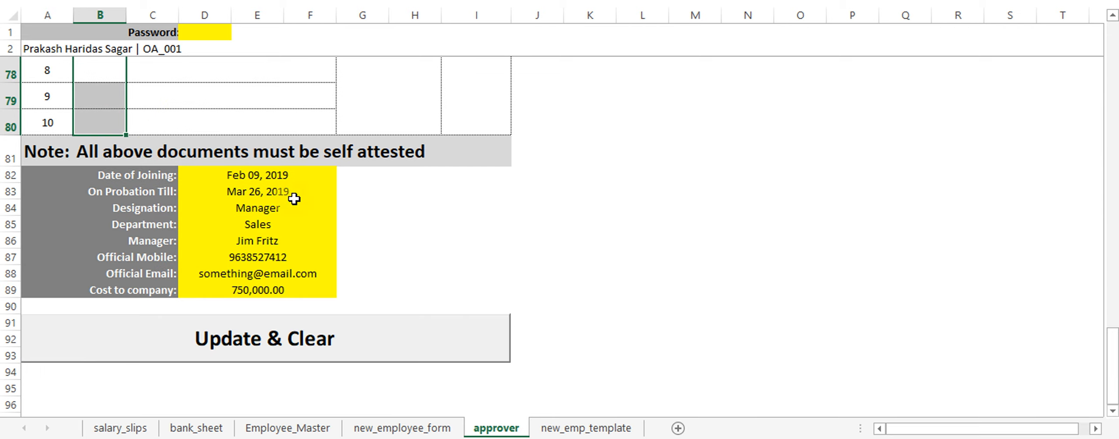
Run the Update & Clear macro to save the approval to Employee_Master and blank the form.
{"action": "left_click", "coordinate": [243, 341]}
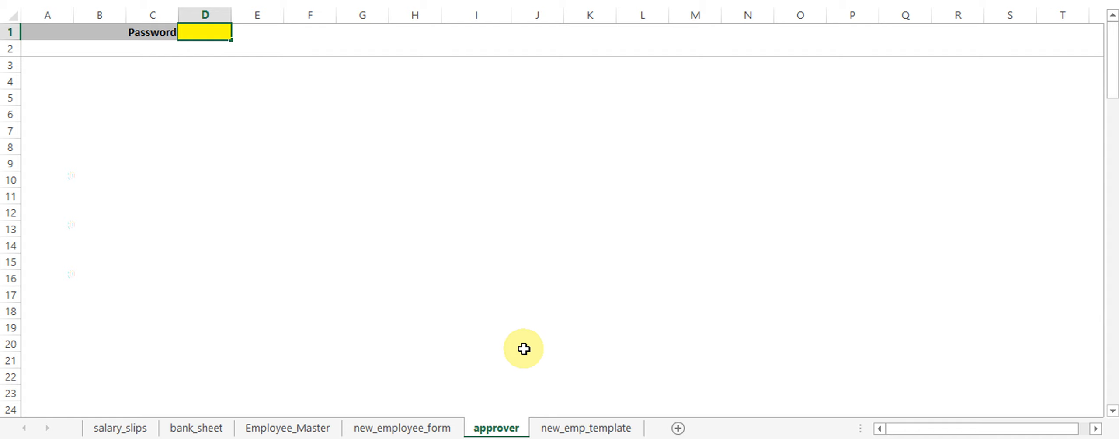
On Employee_Master, scan across the new record's fields in row 5.
{"action": "left_click", "coordinate": [292, 428]}
{"action": "left_click", "coordinate": [669, 99]}
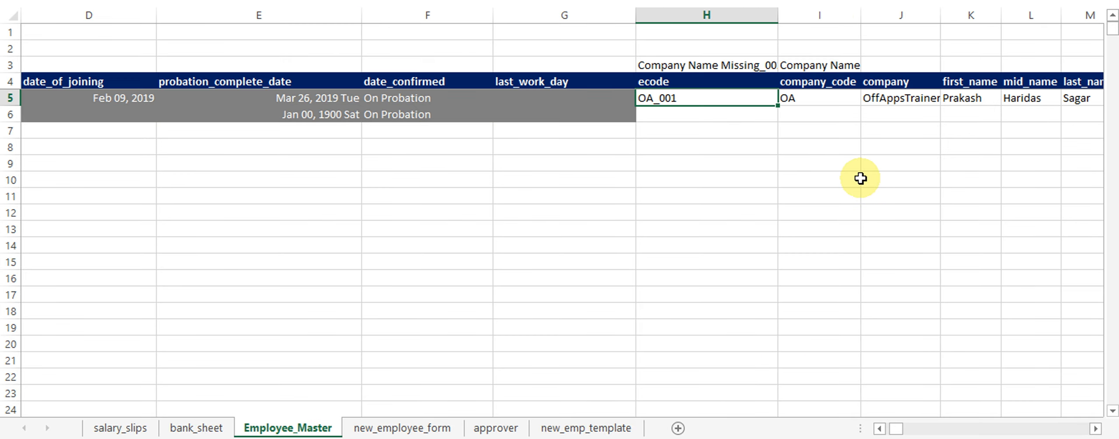
{"action": "key", "text": "Right"}
{"action": "key", "text": "Right"}
{"action": "key", "text": "Right"}
{"action": "key", "text": "Right"}
{"action": "key", "text": "Right"}
{"action": "key", "text": "Right"}
{"action": "key", "text": "Right"}
{"action": "key", "text": "Right"}
{"action": "key", "text": "Right"}
{"action": "key", "text": "Right"}
{"action": "key", "text": "Right"}
{"action": "key", "text": "Right"}
{"action": "key", "text": "Right"}
{"action": "key", "text": "Right"}
{"action": "key", "text": "Right"}
{"action": "key", "text": "Right"}
{"action": "key", "text": "Right"}
{"action": "key", "text": "Right"}
{"action": "key", "text": "Right"}
{"action": "key", "text": "Right"}
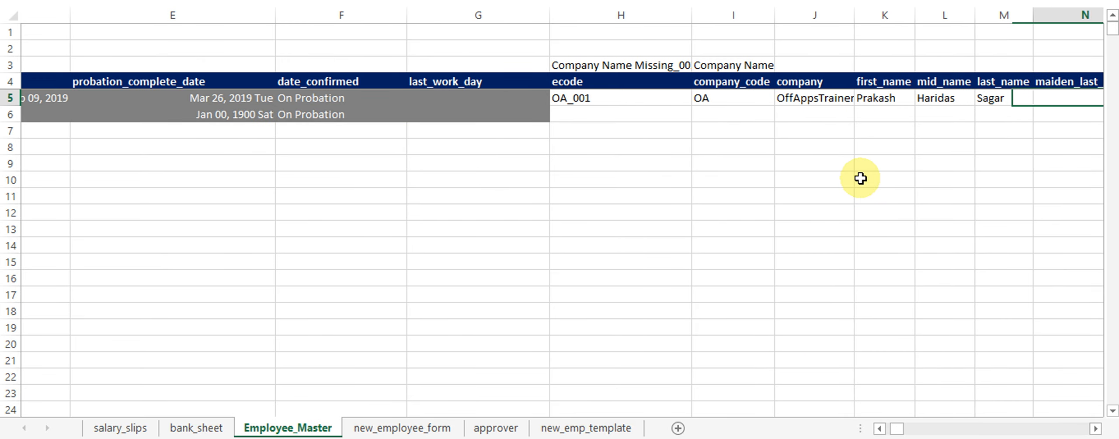
{"action": "key", "text": "Right"}
{"action": "key", "text": "Right"}
{"action": "key", "text": "Right"}
{"action": "key", "text": "Right"}
{"action": "key", "text": "Right"}
{"action": "key", "text": "Right"}
{"action": "key", "text": "Right"}
{"action": "key", "text": "Right"}
{"action": "key", "text": "Right"}
{"action": "key", "text": "Right"}
{"action": "key", "text": "Right"}
{"action": "key", "text": "Right"}
{"action": "key", "text": "Right"}
{"action": "key", "text": "Right"}
{"action": "key", "text": "Right"}
{"action": "key", "text": "Right"}
{"action": "key", "text": "Right"}
{"action": "key", "text": "Right"}
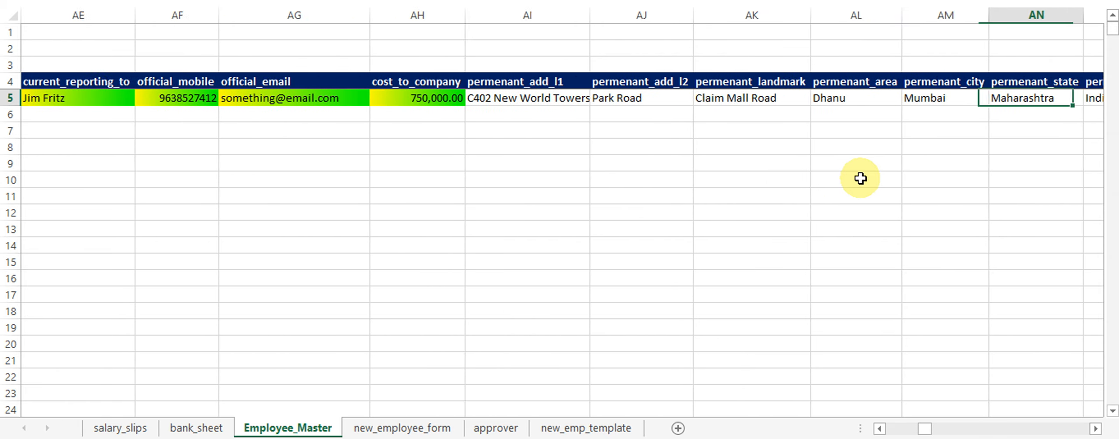
{"action": "key", "text": "Right"}
{"action": "key", "text": "Right"}
{"action": "key", "text": "Right"}
{"action": "key", "text": "Right"}
{"action": "key", "text": "Right"}
{"action": "key", "text": "Right"}
{"action": "key", "text": "Right"}
{"action": "key", "text": "Right"}
{"action": "key", "text": "Right"}
{"action": "key", "text": "Right"}
{"action": "key", "text": "Right"}
{"action": "key", "text": "Right"}
{"action": "key", "text": "Right"}
{"action": "key", "text": "Right"}
{"action": "key", "text": "Right"}
{"action": "key", "text": "Right"}
{"action": "key", "text": "Right"}
{"action": "key", "text": "Right"}
{"action": "key", "text": "Right"}
{"action": "key", "text": "Right"}
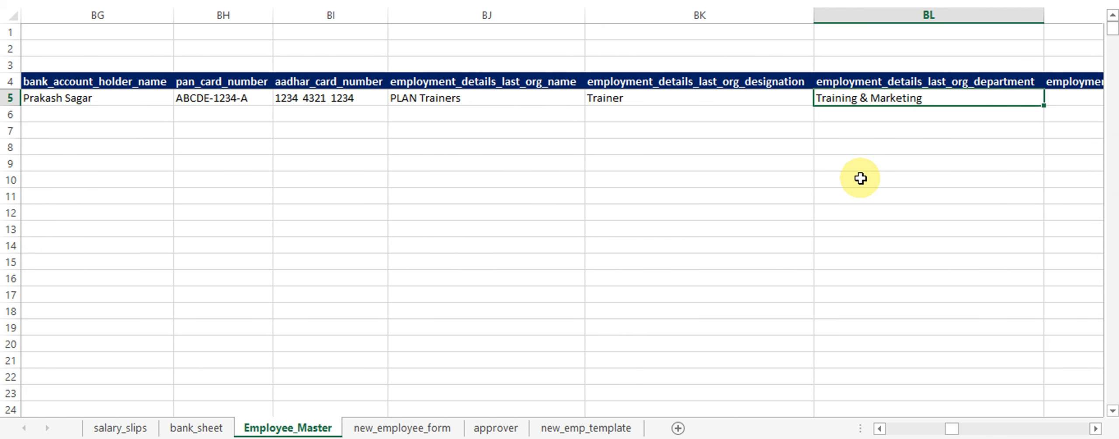
{"action": "key", "text": "Right"}
{"action": "key", "text": "Right"}
{"action": "key", "text": "Right"}
{"action": "key", "text": "Right"}
{"action": "key", "text": "Right"}
{"action": "key", "text": "Right"}
{"action": "key", "text": "ctrl+Left"}
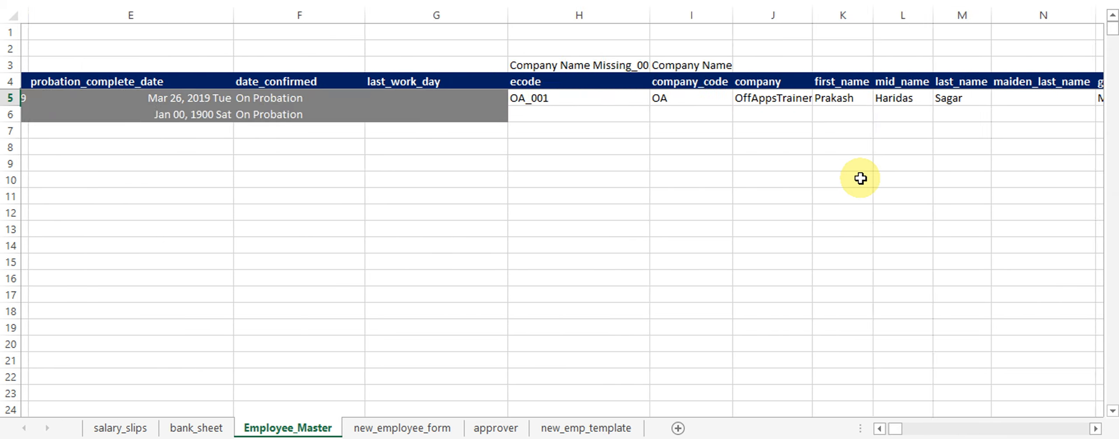
Step through row 5's date columns to reach the date_confirmed cell V5.
{"action": "key", "text": "Right"}
{"action": "key", "text": "Right"}
{"action": "key", "text": "Right"}
{"action": "key", "text": "Right"}
{"action": "key", "text": "Right"}
{"action": "key", "text": "Right"}
{"action": "key", "text": "Left"}
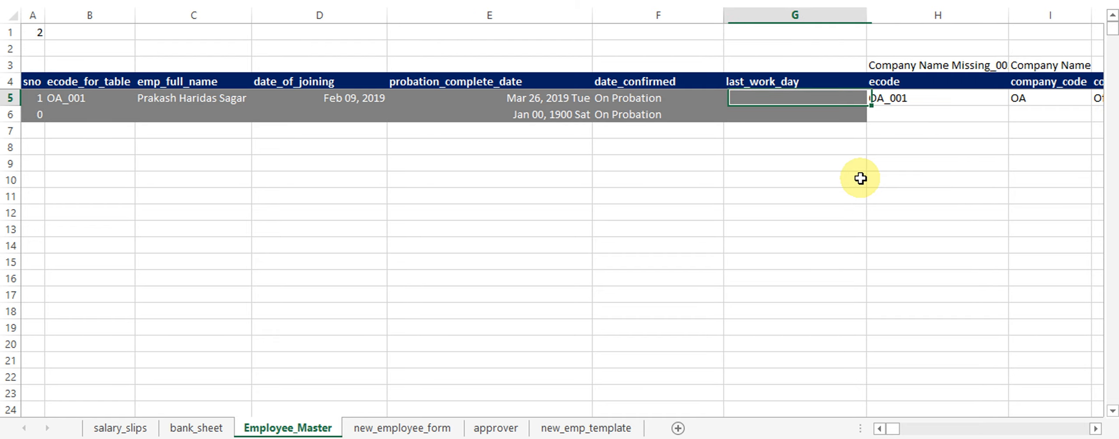
{"action": "key", "text": "Left"}
{"action": "key", "text": "Left"}
{"action": "key", "text": "Right"}
{"action": "key", "text": "Right"}
{"action": "key", "text": "Right"}
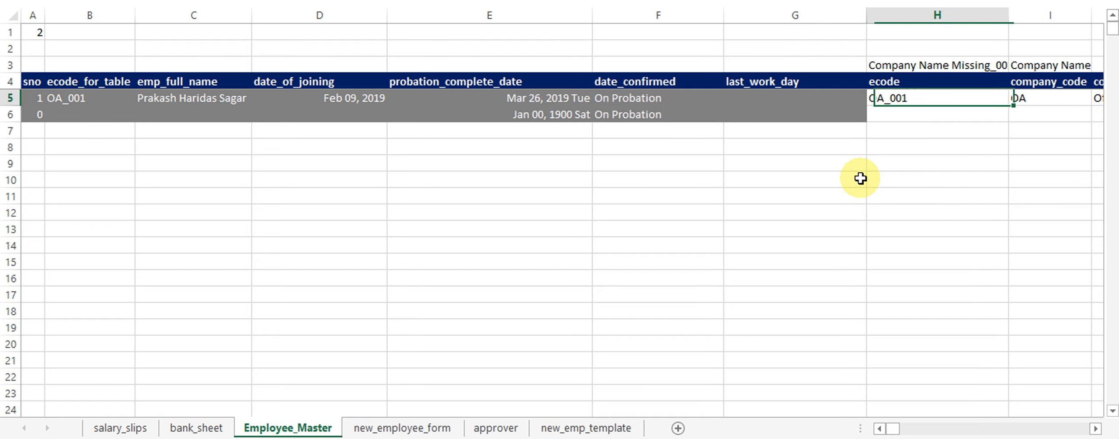
{"action": "key", "text": "Left"}
{"action": "key", "text": "Left"}
{"action": "key", "text": "Left"}
{"action": "key", "text": "Left"}
{"action": "key", "text": "Right"}
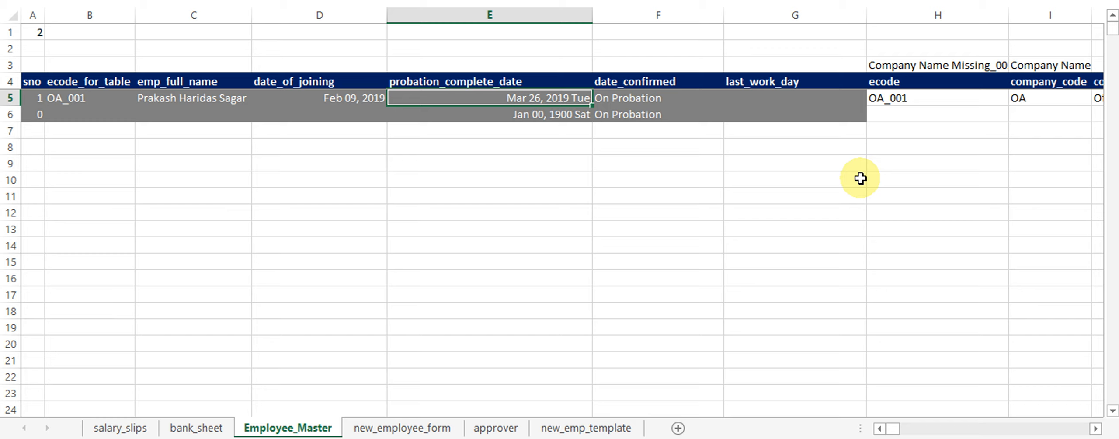
{"action": "key", "text": "Right"}
{"action": "key", "text": "Right"}
{"action": "key", "text": "Right"}
{"action": "key", "text": "Right"}
{"action": "key", "text": "Right"}
{"action": "key", "text": "Right"}
{"action": "key", "text": "Right"}
{"action": "key", "text": "Right"}
{"action": "key", "text": "Right"}
{"action": "key", "text": "Right"}
{"action": "key", "text": "Right"}
{"action": "key", "text": "Right"}
{"action": "key", "text": "Right"}
{"action": "key", "text": "Right"}
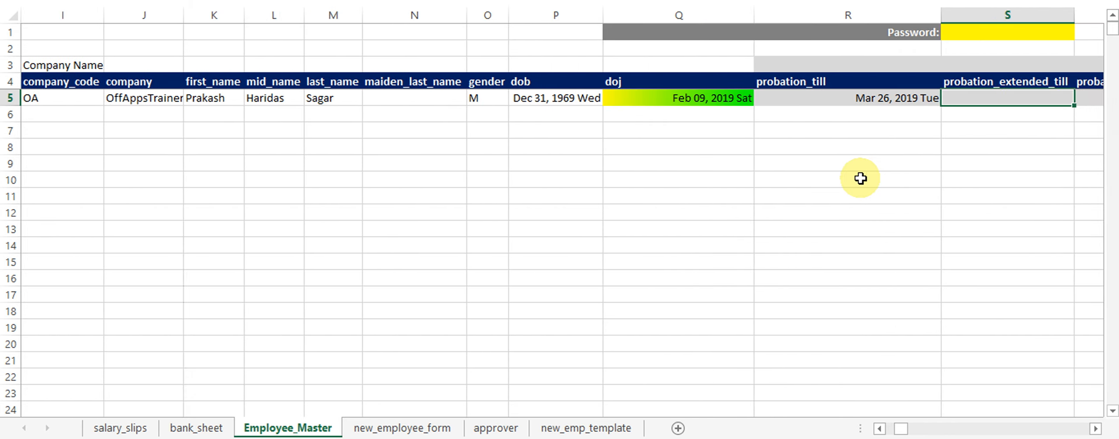
{"action": "key", "text": "Right"}
{"action": "key", "text": "Right"}
{"action": "key", "text": "Right"}
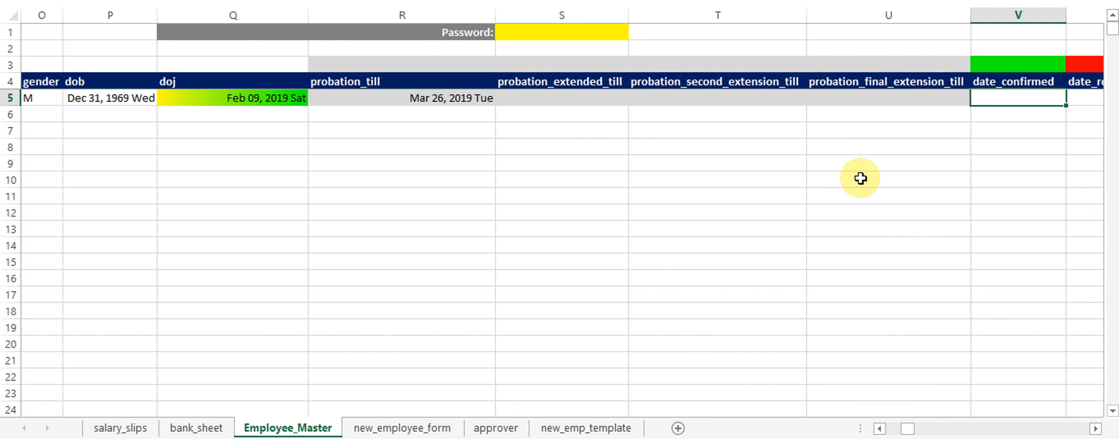
{"action": "key", "text": "Right"}
{"action": "key", "text": "Right"}
{"action": "key", "text": "Right"}
{"action": "key", "text": "Right"}
{"action": "key", "text": "Left"}
{"action": "key", "text": "Left"}
{"action": "key", "text": "Left"}
{"action": "key", "text": "Left"}
{"action": "key", "text": "Left"}
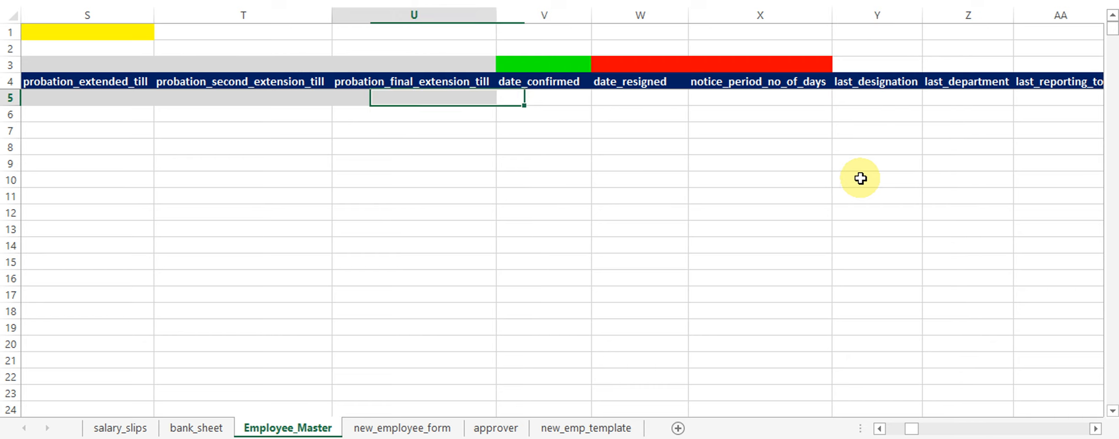
{"action": "key", "text": "Left"}
{"action": "key", "text": "Left"}
{"action": "key", "text": "Left"}
{"action": "key", "text": "Left"}
{"action": "key", "text": "Right"}
{"action": "key", "text": "Right"}
{"action": "key", "text": "Right"}
{"action": "key", "text": "Right"}
{"action": "key", "text": "Right"}
{"action": "key", "text": "Right"}
{"action": "key", "text": "Left"}
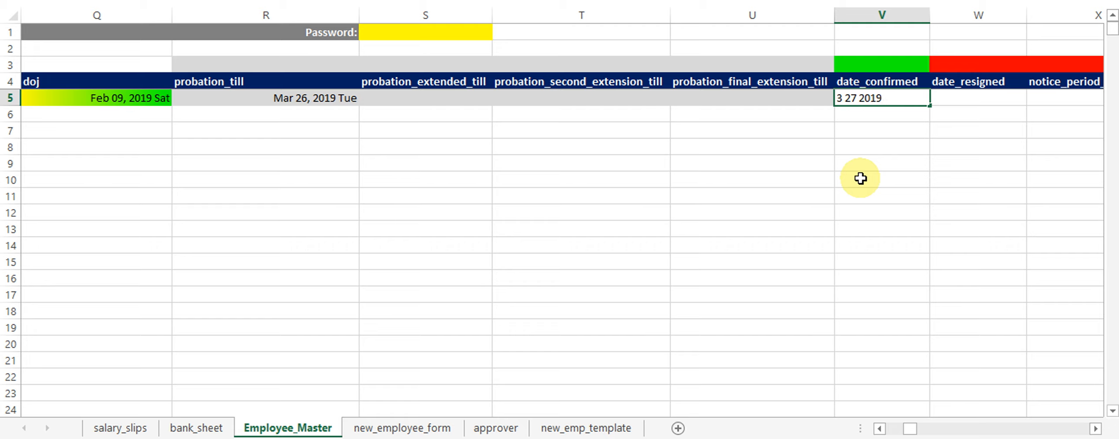
Enter 3/27/2019 in date_confirmed, then return to the start of the row.
{"action": "type", "text": "3/27/2019"}
{"action": "key", "text": "ctrl+Return"}
{"action": "key", "text": "Left"}
{"action": "key", "text": "Left"}
{"action": "key", "text": "Left"}
{"action": "key", "text": "Left"}
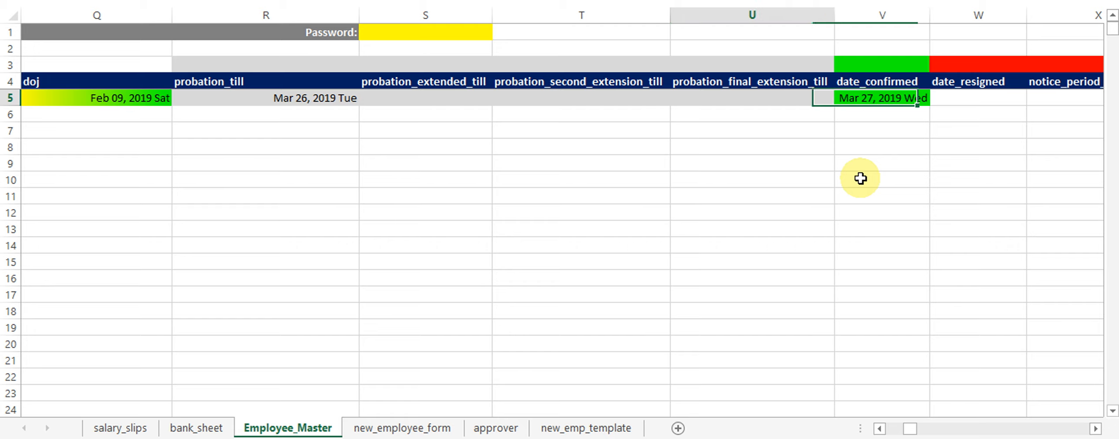
{"action": "key", "text": "Left"}
{"action": "key", "text": "Right"}
{"action": "key", "text": "Right"}
{"action": "key", "text": "Right"}
{"action": "key", "text": "Right"}
{"action": "key", "text": "Right"}
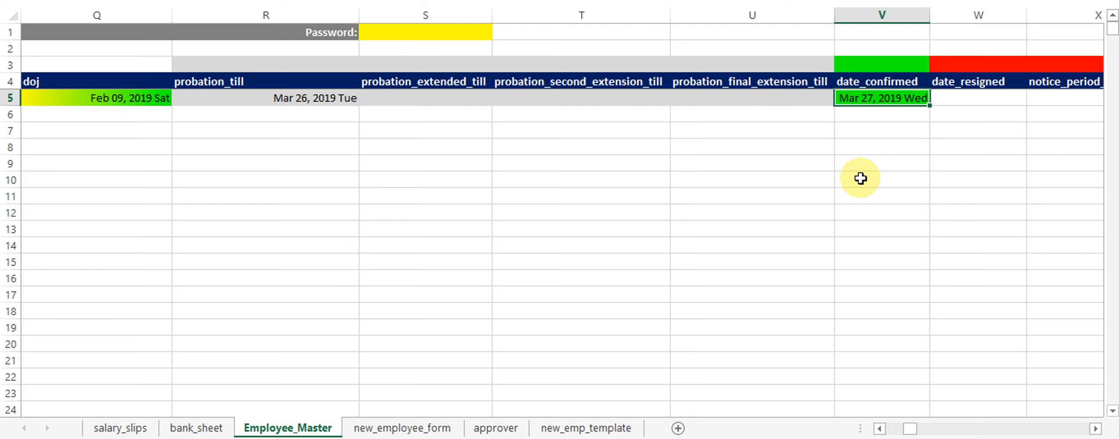
{"action": "key", "text": "Left"}
{"action": "key", "text": "Left"}
{"action": "key", "text": "Left"}
{"action": "key", "text": "Left"}
{"action": "key", "text": "Left"}
{"action": "key", "text": "Left"}
{"action": "key", "text": "Left"}
{"action": "key", "text": "Left"}
{"action": "key", "text": "Left"}
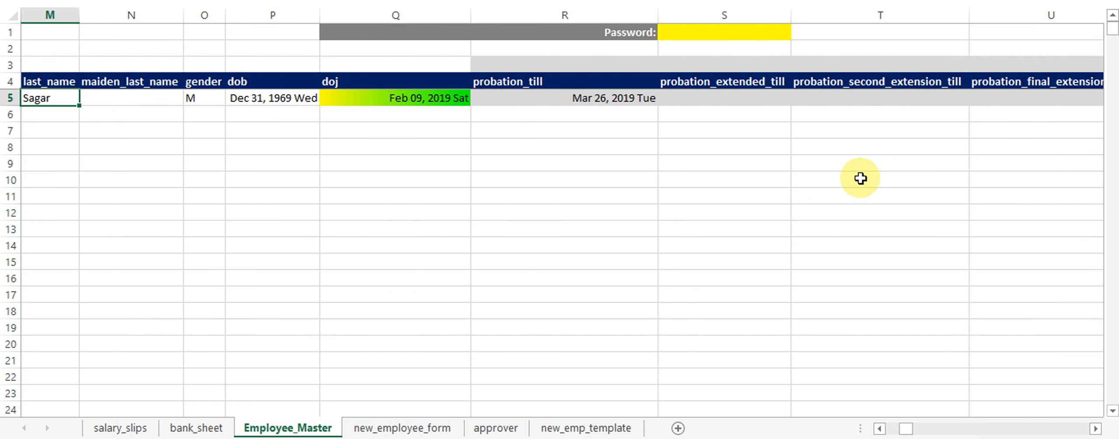
{"action": "key", "text": "Home"}
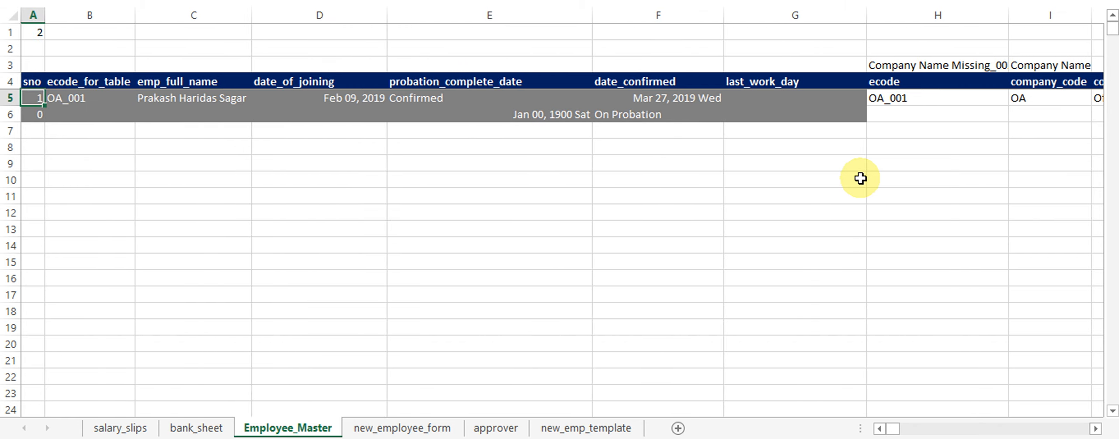
On new_emp_template, choose OA_001 from the E Code dropdown in B1.
{"action": "left_click", "coordinate": [584, 430]}
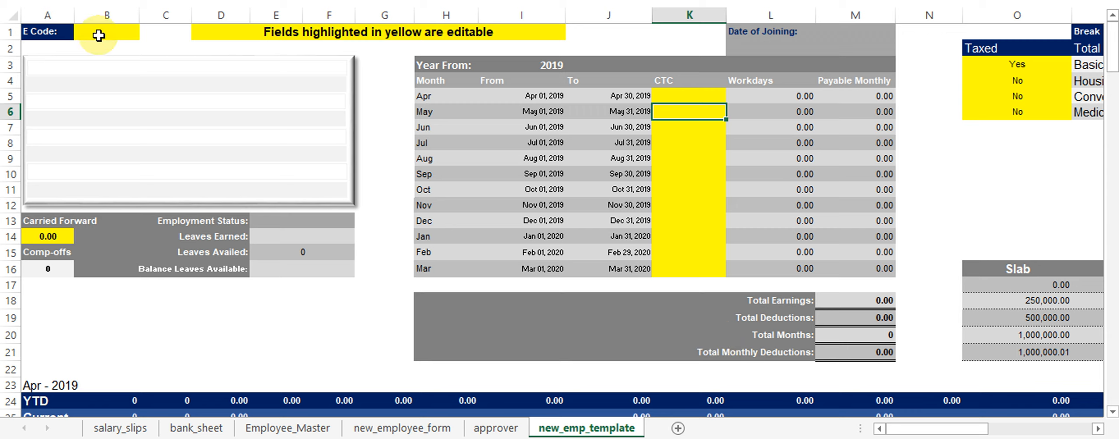
{"action": "left_click", "coordinate": [118, 37]}
{"action": "left_click", "coordinate": [146, 32]}
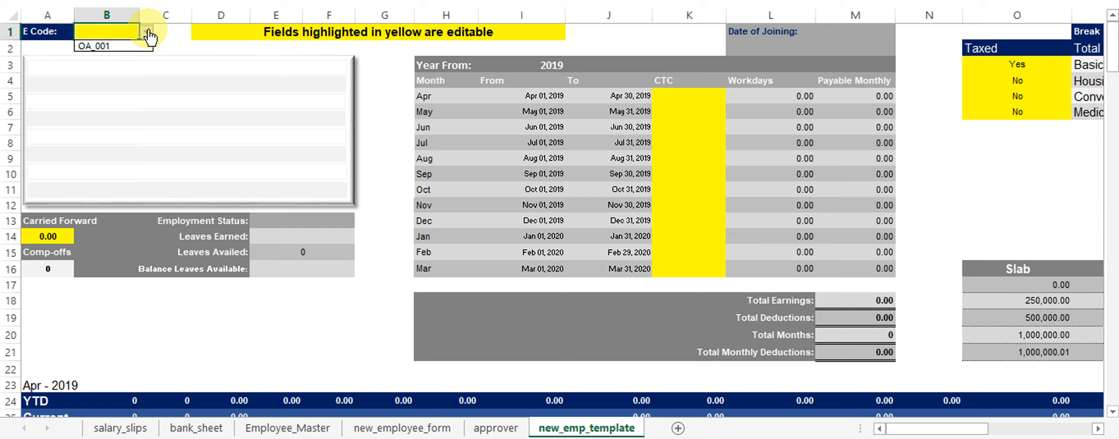
{"action": "left_click", "coordinate": [112, 47]}
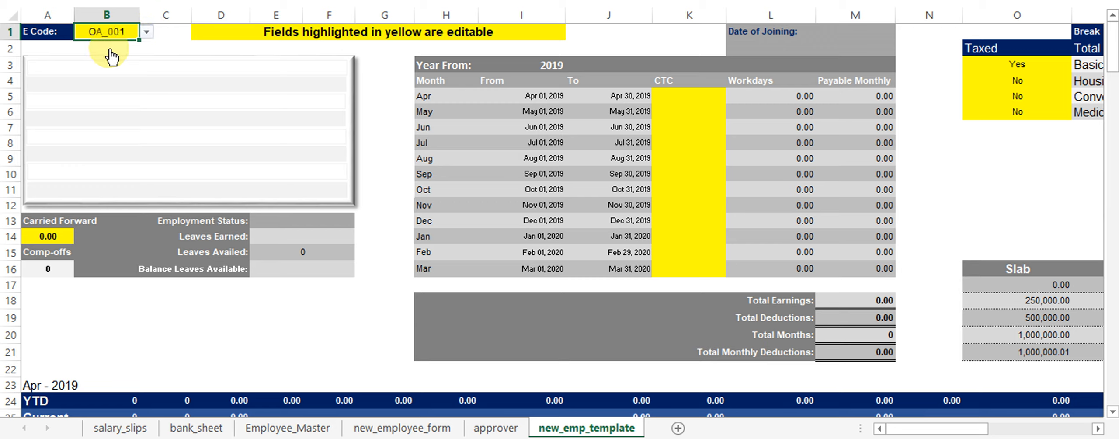
Copy the new_emp_template sheet to the end and drag the copy before the original.
{"action": "right_click", "coordinate": [583, 426]}
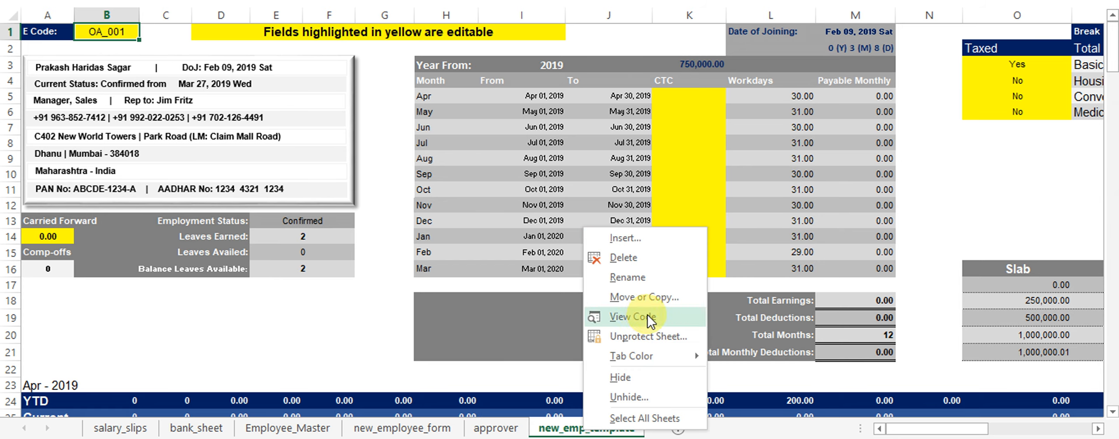
{"action": "left_click", "coordinate": [643, 297]}
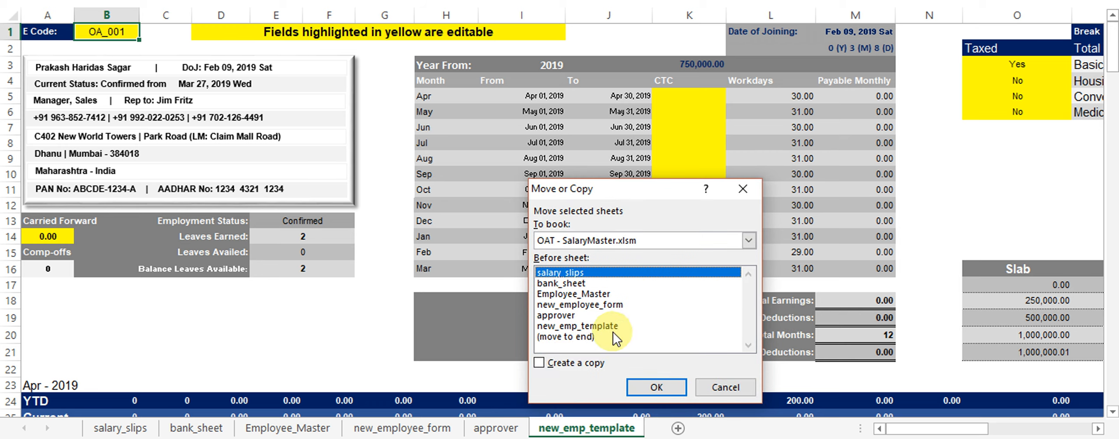
{"action": "left_click", "coordinate": [569, 361]}
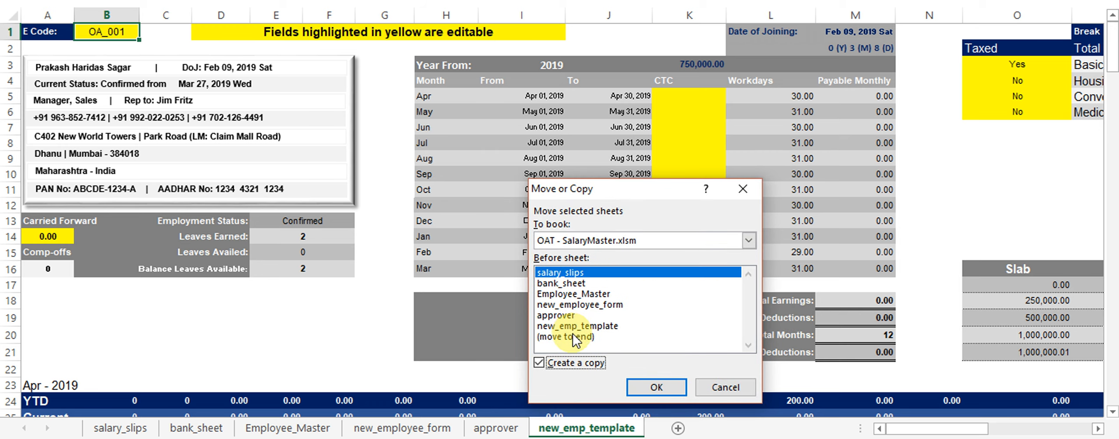
{"action": "left_click", "coordinate": [568, 337]}
{"action": "left_click", "coordinate": [653, 387]}
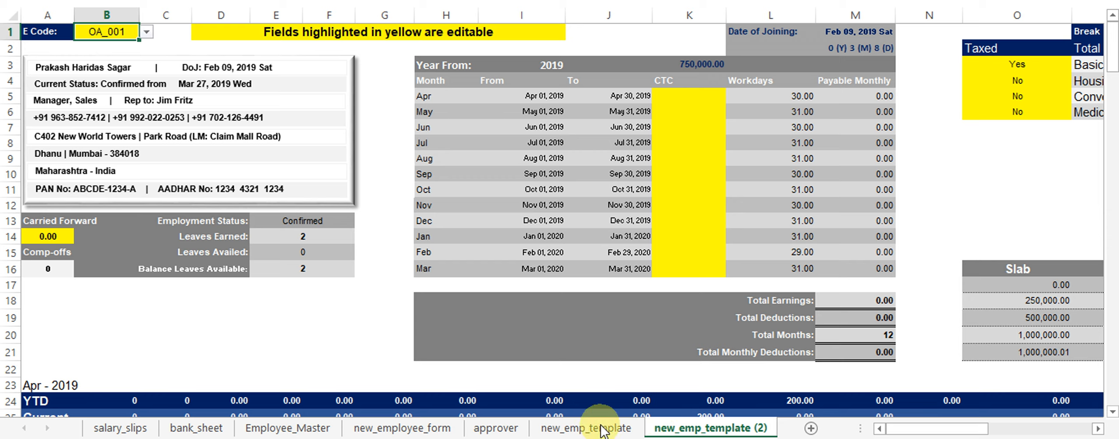
{"action": "left_click_drag", "start_coordinate": [648, 430], "coordinate": [629, 429]}
Rename the copied sheet to oa_001.
{"action": "left_click", "coordinate": [716, 428]}
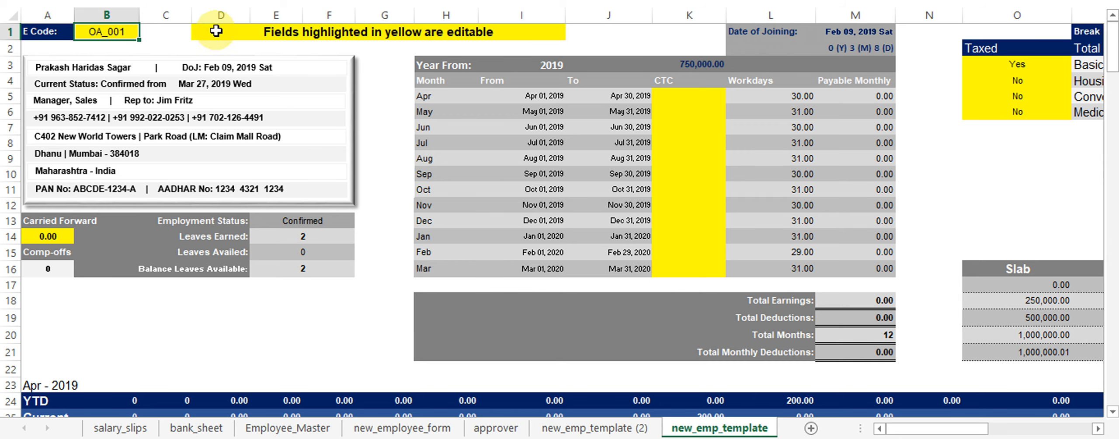
{"action": "left_click", "coordinate": [600, 427]}
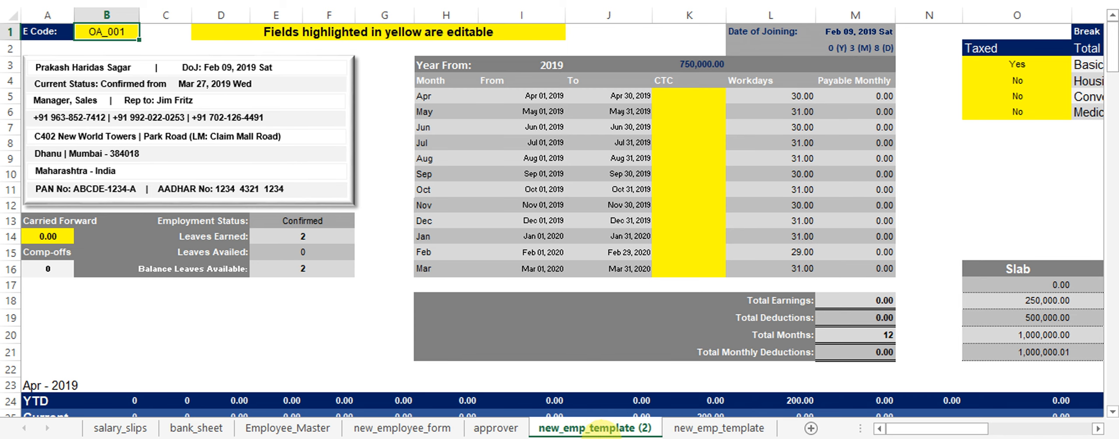
{"action": "right_click", "coordinate": [601, 428]}
{"action": "key", "text": "Escape"}
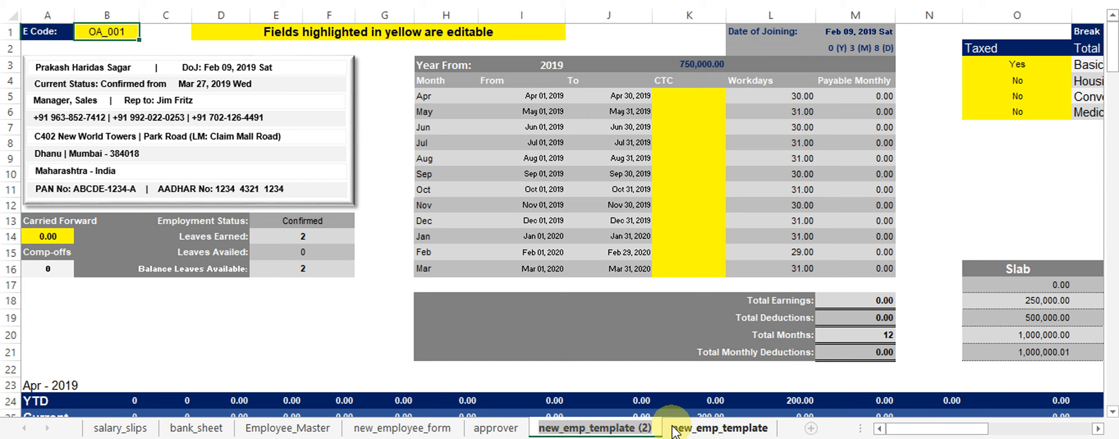
{"action": "type", "text": "oa"}
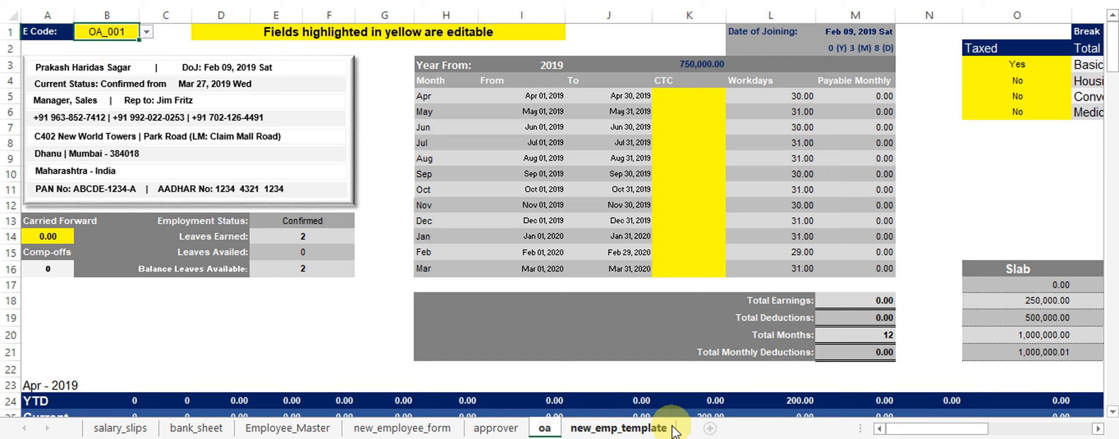
{"action": "type", "text": "_001"}
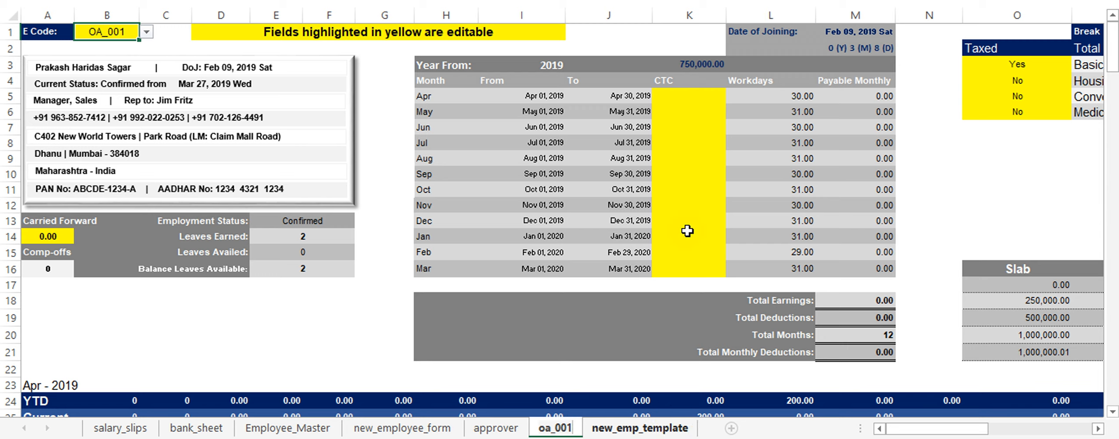
{"action": "key", "text": "Return"}
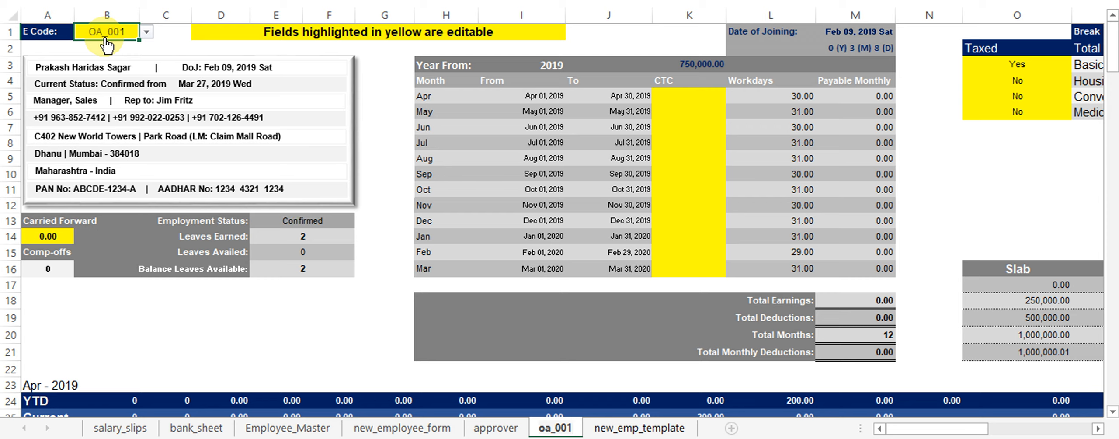
{"action": "left_click", "coordinate": [106, 44]}
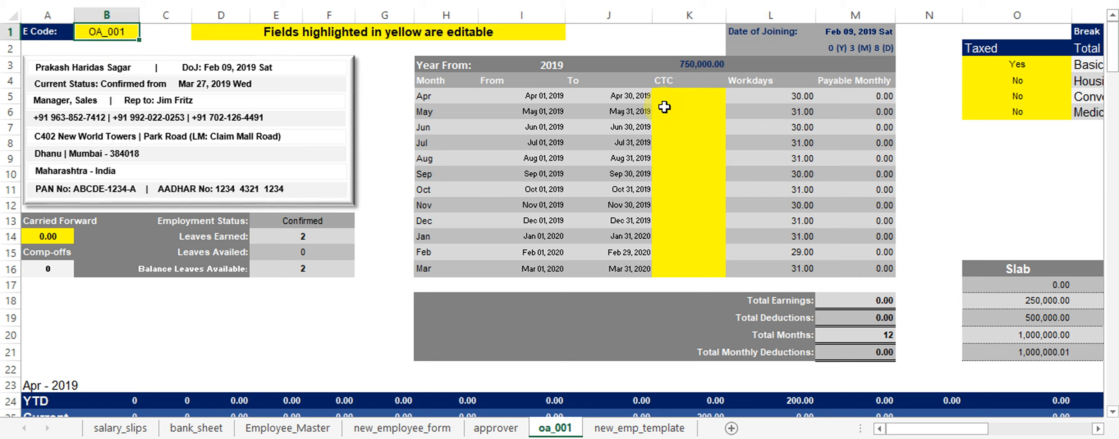
{"action": "left_click", "coordinate": [586, 426]}
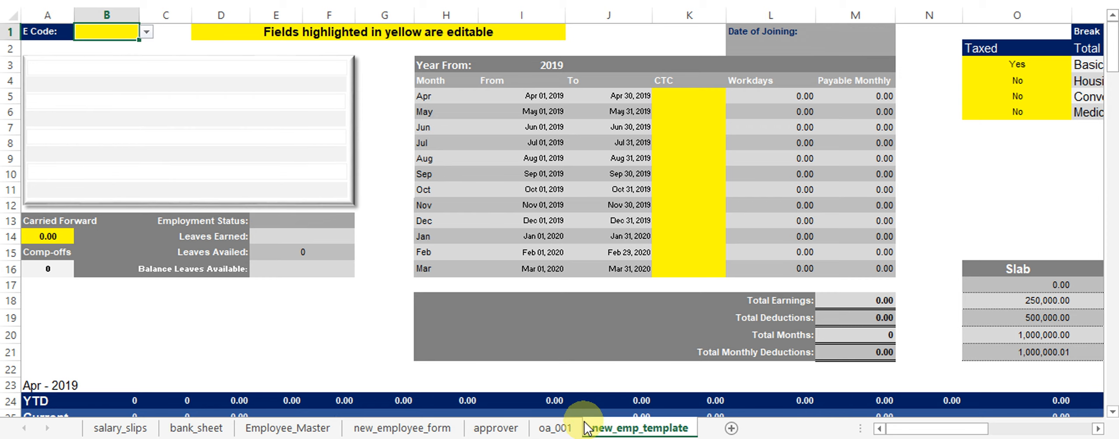
Fill 750,000 CTC down K5:K16 for April through March on oa_001.
{"action": "left_click", "coordinate": [555, 427]}
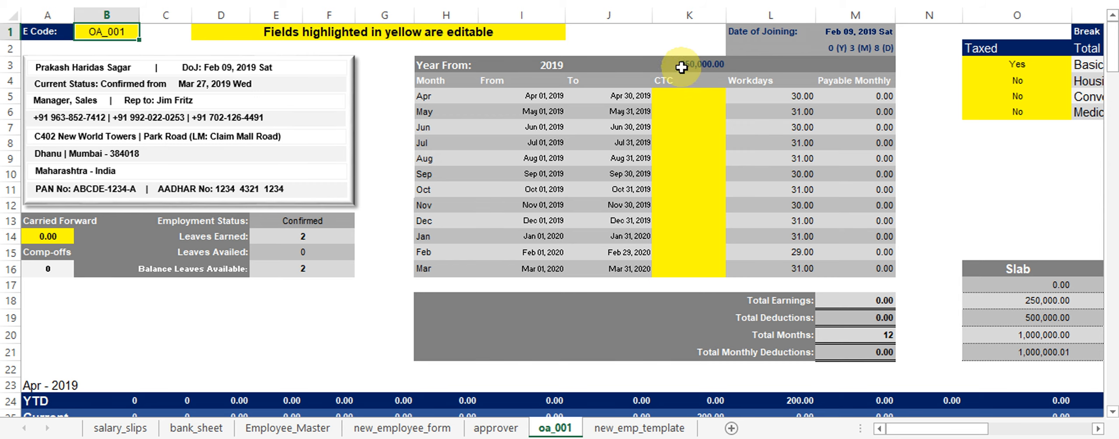
{"action": "left_click", "coordinate": [688, 97]}
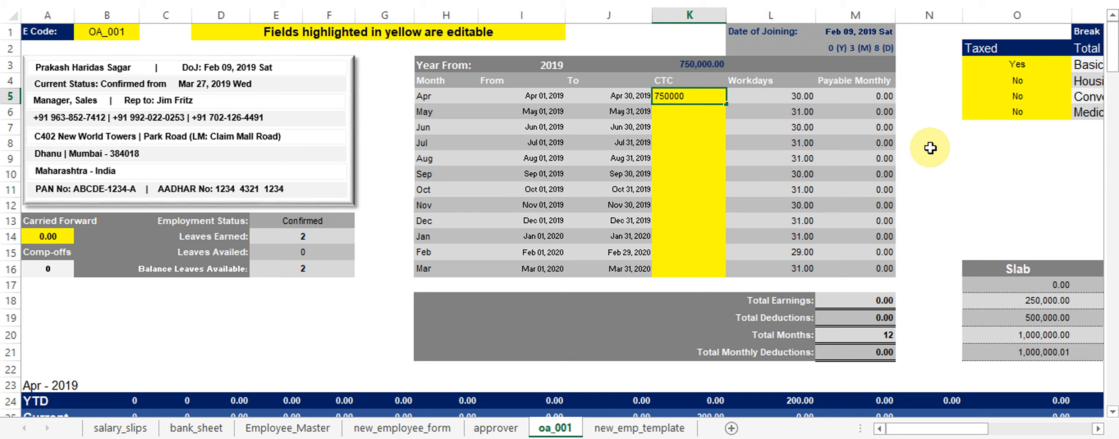
{"action": "key", "text": "ctrl+Return"}
{"action": "key", "text": "shift+Down"}
{"action": "key", "text": "shift+Down"}
{"action": "key", "text": "shift+Down"}
{"action": "key", "text": "shift+Down"}
{"action": "key", "text": "shift+Down"}
{"action": "key", "text": "shift+Down"}
{"action": "key", "text": "shift+Down"}
{"action": "key", "text": "shift+Down"}
{"action": "key", "text": "shift+Down"}
{"action": "key", "text": "shift+Down"}
{"action": "key", "text": "shift+Down"}
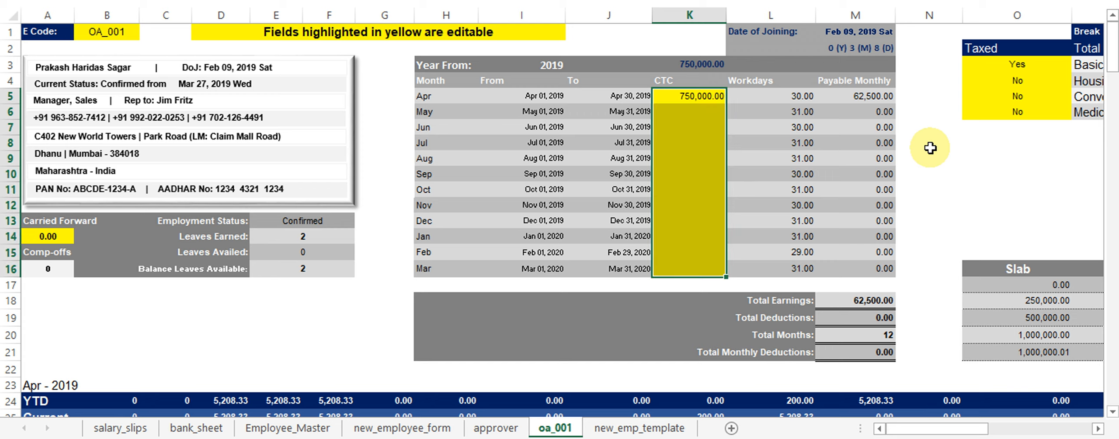
{"action": "key", "text": "ctrl+d"}
{"action": "key", "text": "Up"}
{"action": "key", "text": "Down"}
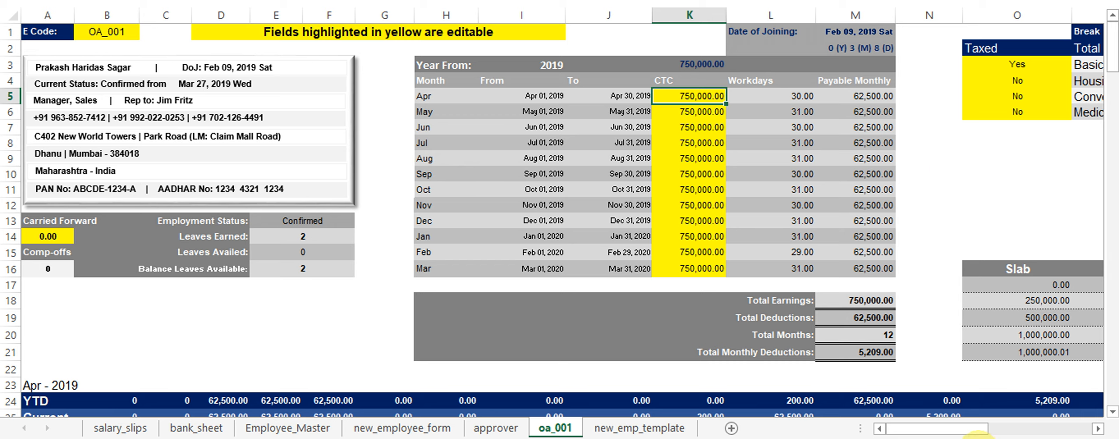
{"action": "left_click", "coordinate": [832, 37]}
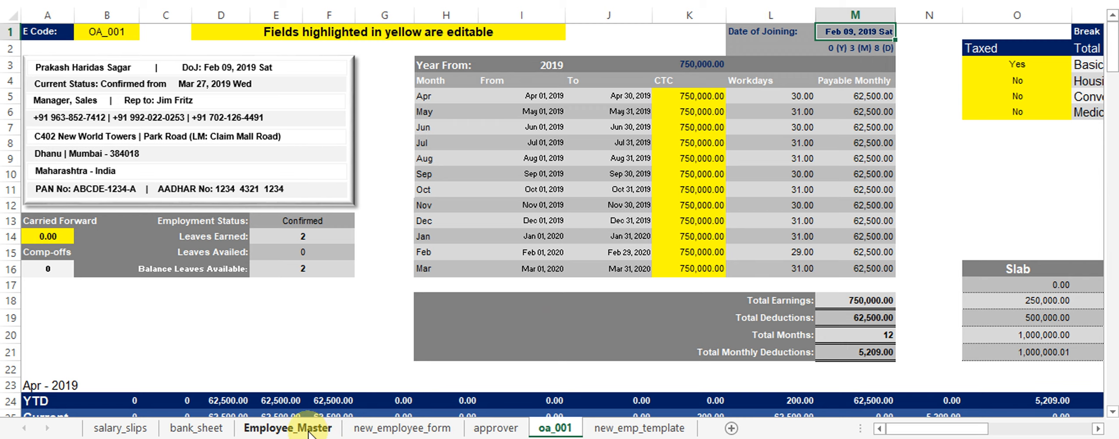
{"action": "left_click", "coordinate": [287, 428]}
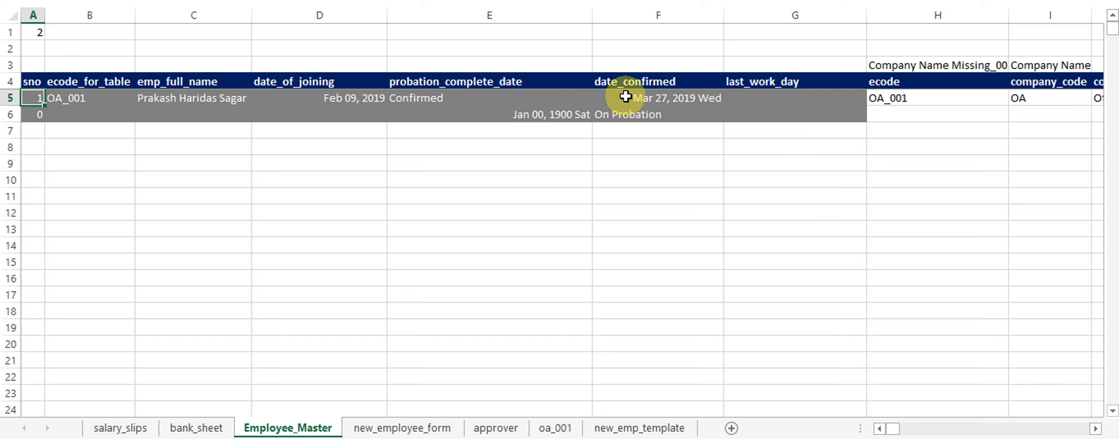
Change OA_001's joining date in Employee_Master to Feb 09, 2018 and check the oa_001 sheet.
{"action": "left_click", "coordinate": [332, 100]}
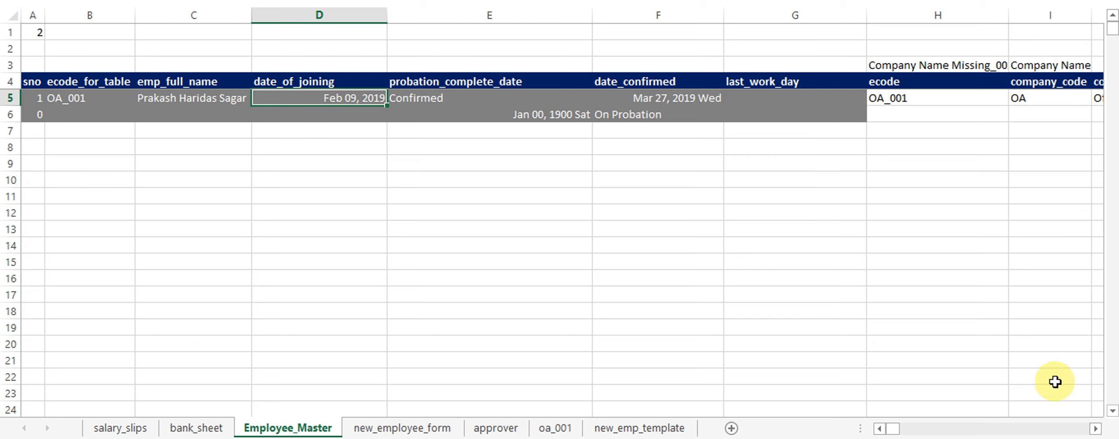
{"action": "left_click", "coordinate": [1095, 429]}
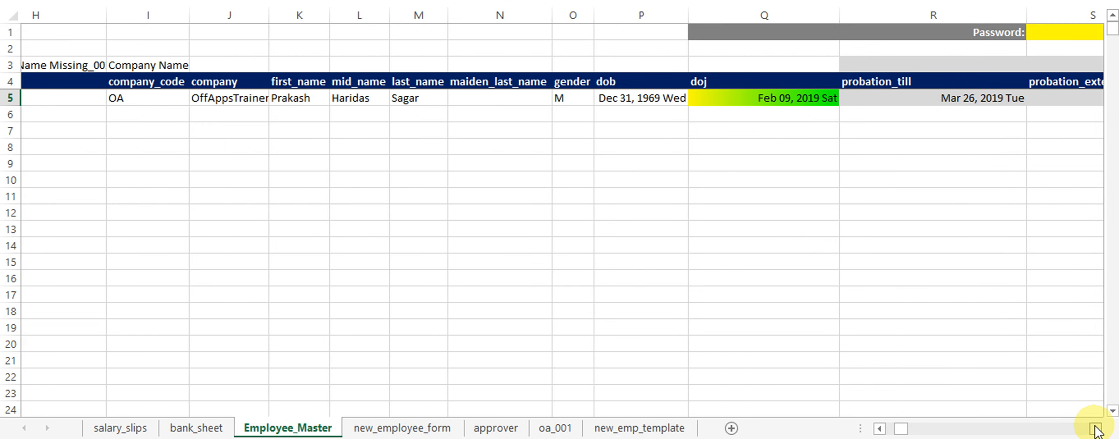
{"action": "left_click", "coordinate": [1095, 428]}
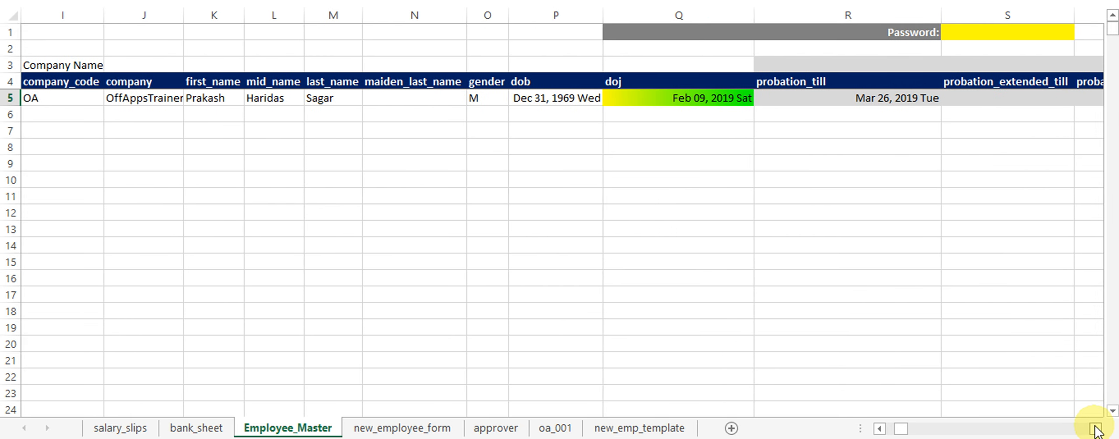
{"action": "left_click", "coordinate": [709, 97]}
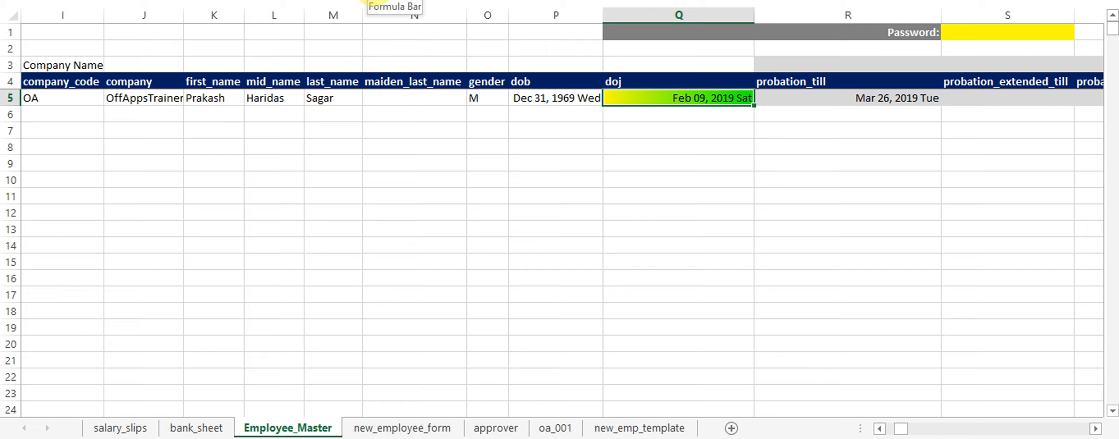
{"action": "key", "text": "F2"}
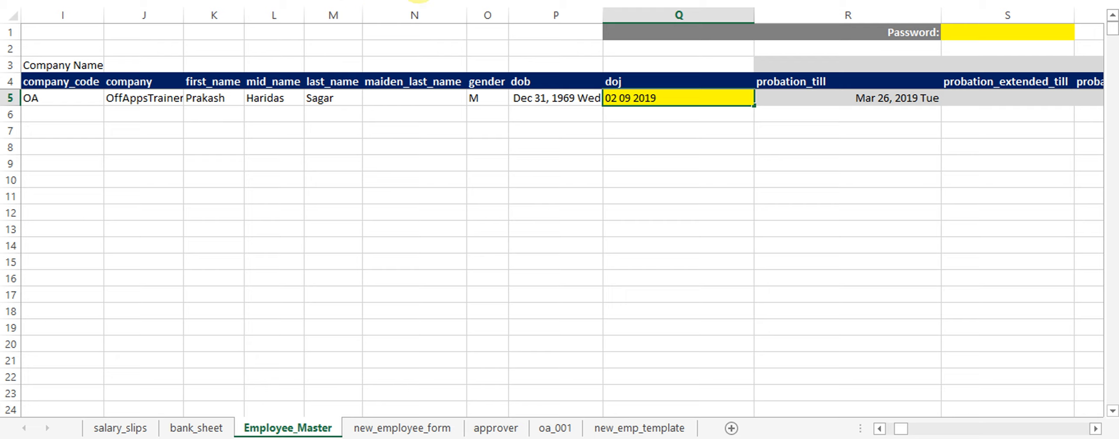
{"action": "key", "text": "Return"}
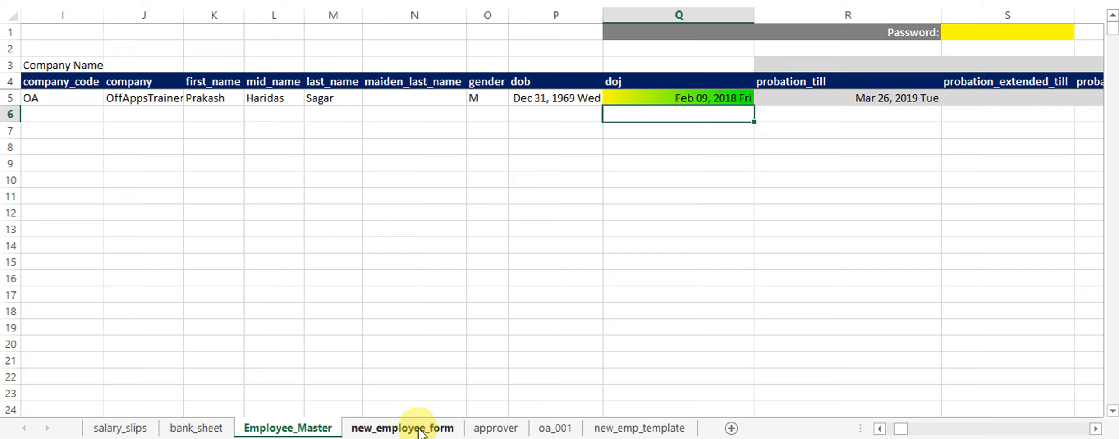
{"action": "left_click", "coordinate": [554, 428]}
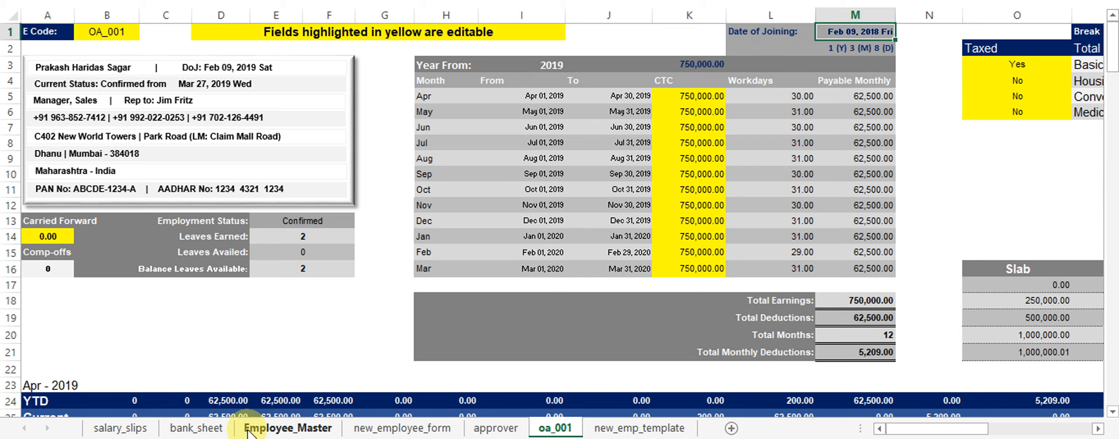
Undo the change to restore Feb 09, 2019, then return to the oa_001 sheet.
{"action": "left_click", "coordinate": [294, 430]}
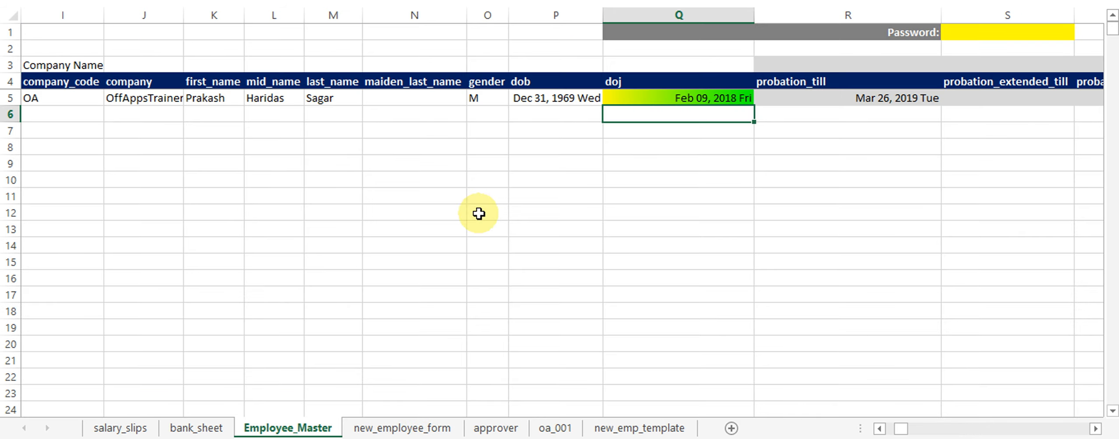
{"action": "key", "text": "ctrl+z"}
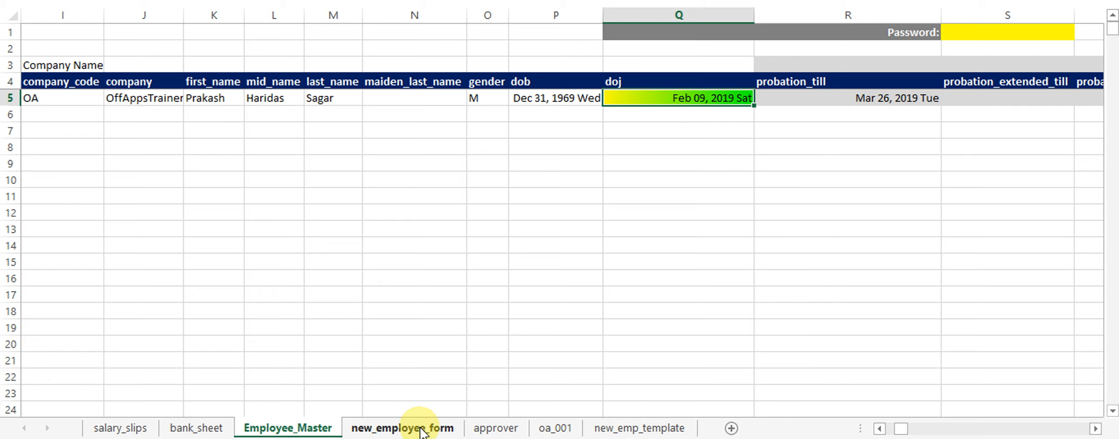
{"action": "left_click", "coordinate": [561, 428]}
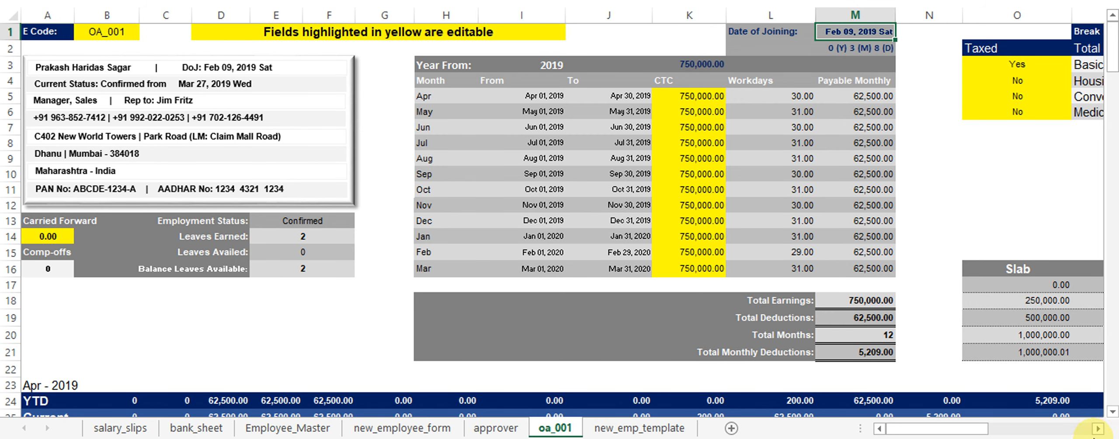
Set Break Salary in Q1 of the oa_001 sheet to Yes.
{"action": "left_click", "coordinate": [1097, 428]}
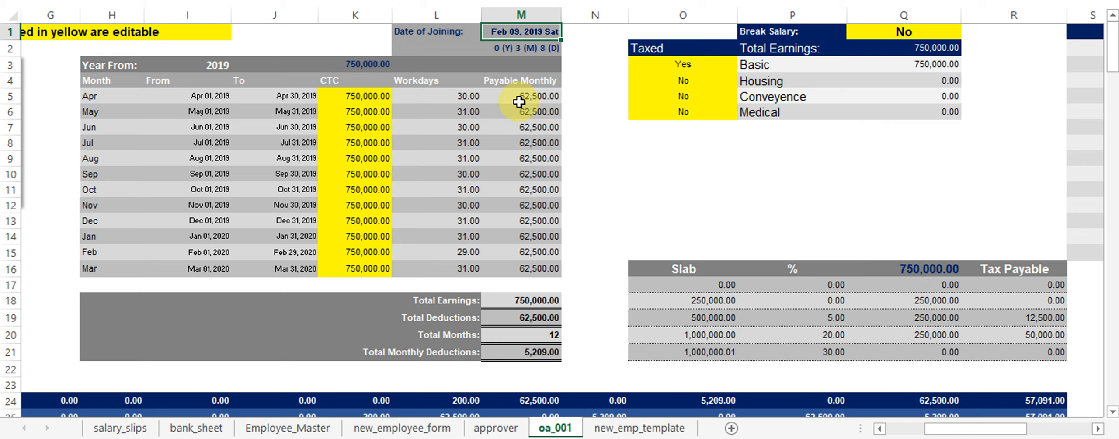
{"action": "left_click", "coordinate": [913, 67]}
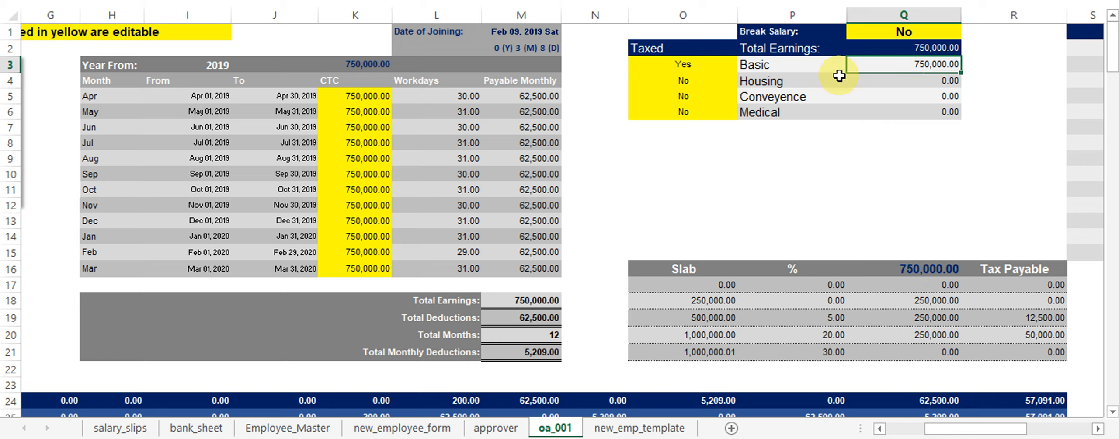
{"action": "left_click", "coordinate": [903, 33]}
{"action": "left_click", "coordinate": [968, 32]}
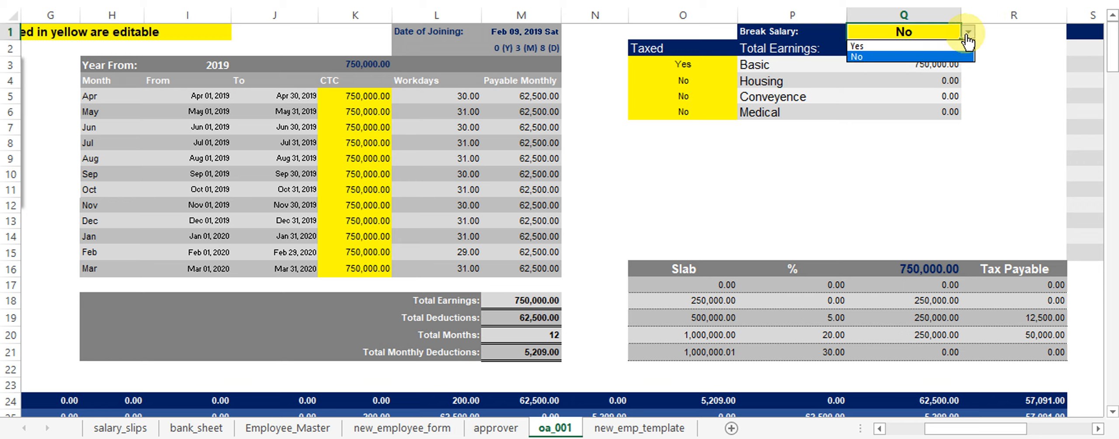
{"action": "left_click", "coordinate": [892, 46]}
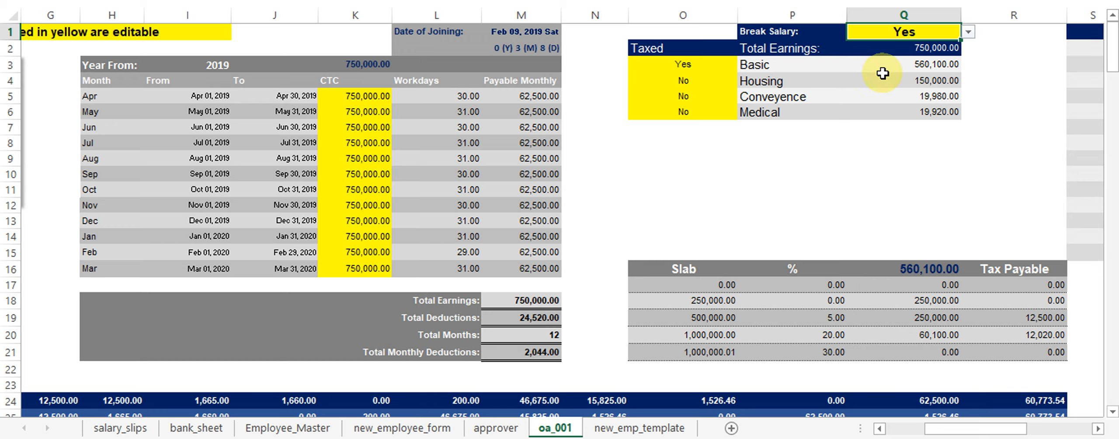
Review the resulting Basic 560,100.00, Housing, Conveyence and Medical amounts.
{"action": "left_click", "coordinate": [911, 65]}
{"action": "left_click", "coordinate": [938, 81]}
{"action": "left_click", "coordinate": [909, 98]}
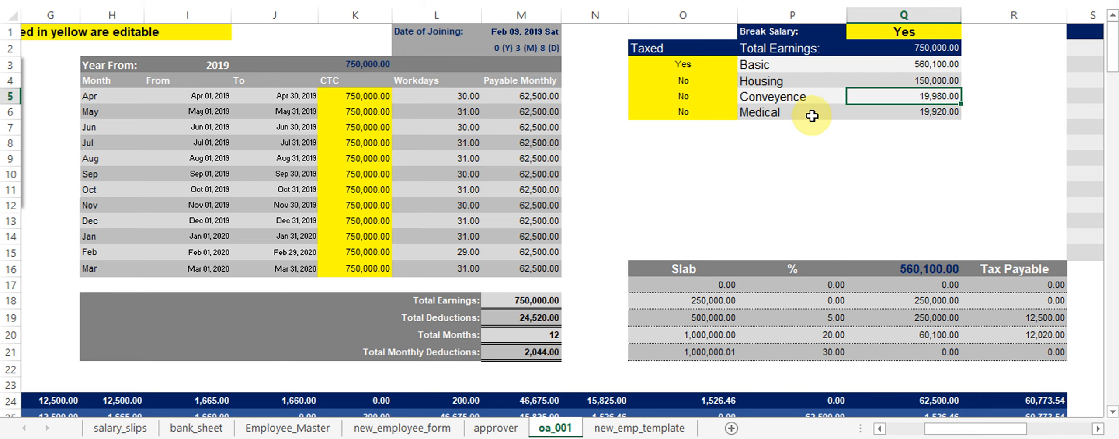
{"action": "left_click", "coordinate": [895, 109]}
{"action": "left_click_drag", "start_coordinate": [1097, 428], "coordinate": [1098, 430]}
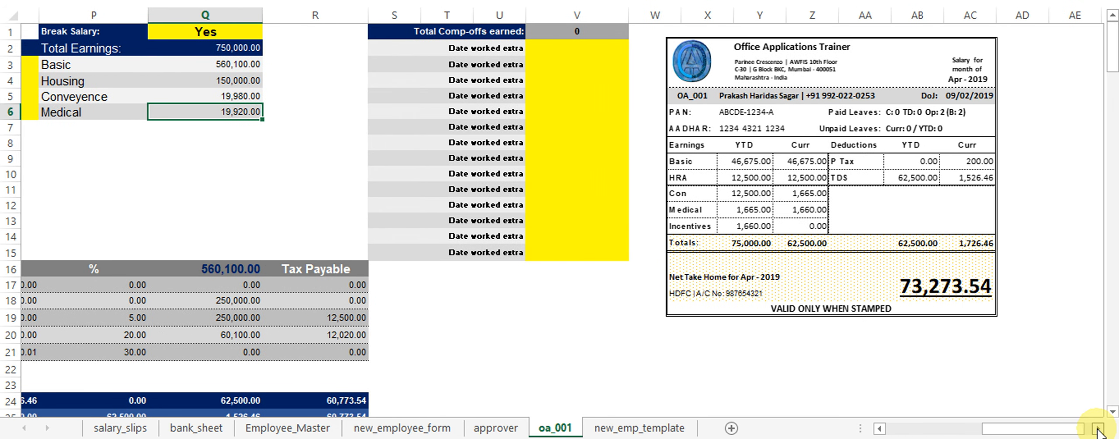
Switch Break Salary to No (net take-home 57,091.00), then back to Yes (73,273.54).
{"action": "left_click_drag", "start_coordinate": [763, 175], "coordinate": [739, 187]}
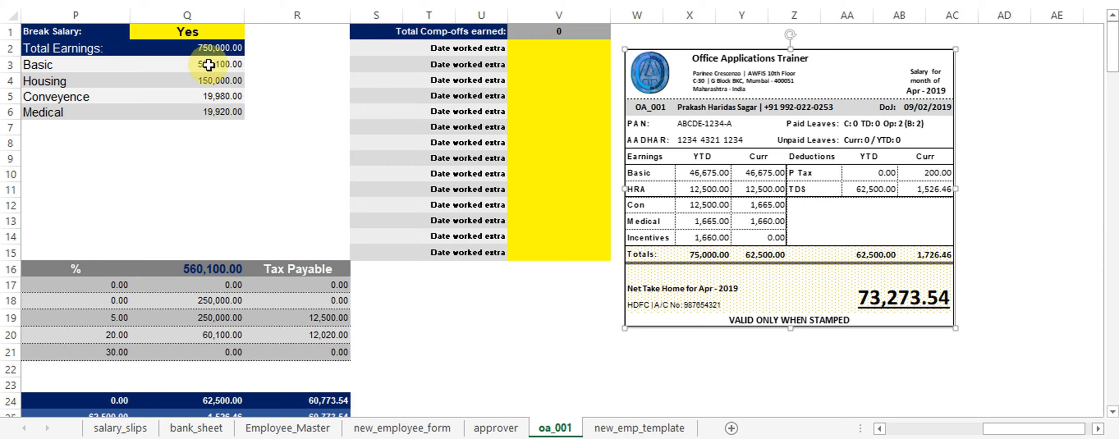
{"action": "left_click", "coordinate": [216, 37]}
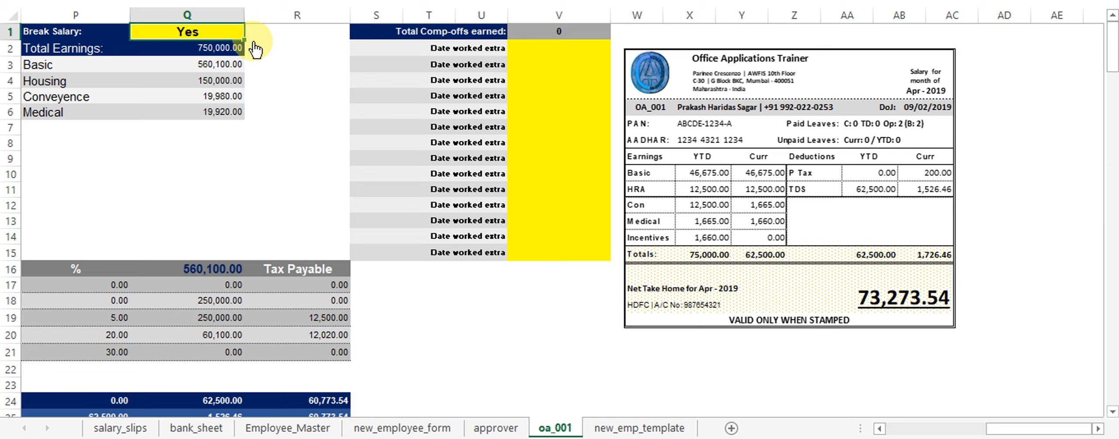
{"action": "left_click", "coordinate": [251, 32]}
{"action": "left_click", "coordinate": [214, 57]}
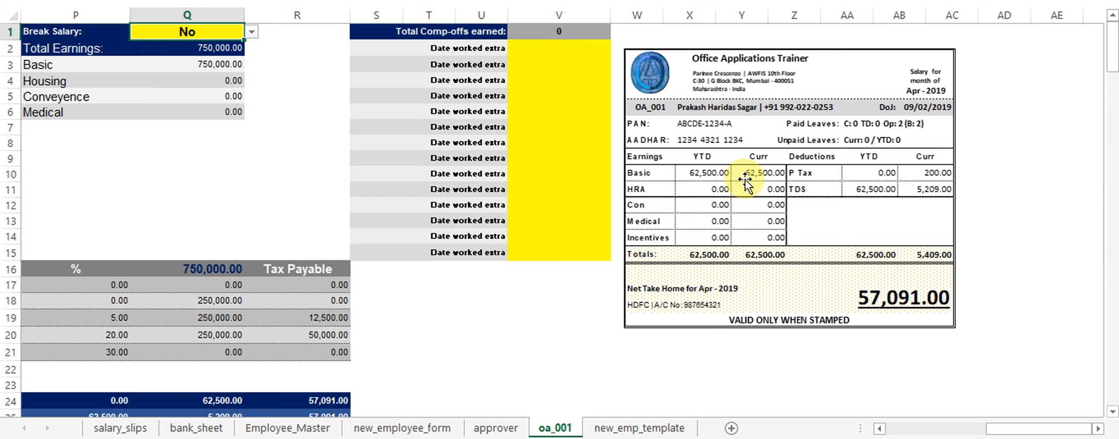
{"action": "left_click", "coordinate": [252, 33]}
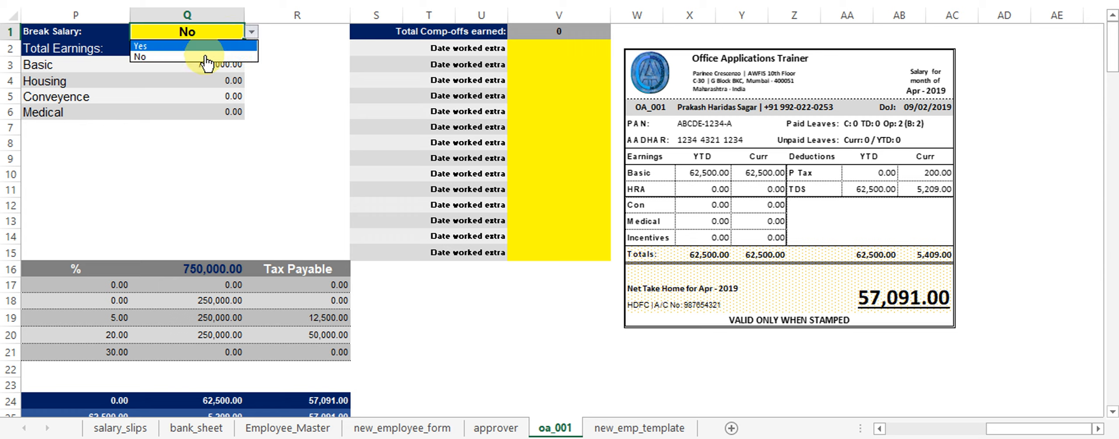
{"action": "left_click", "coordinate": [208, 47]}
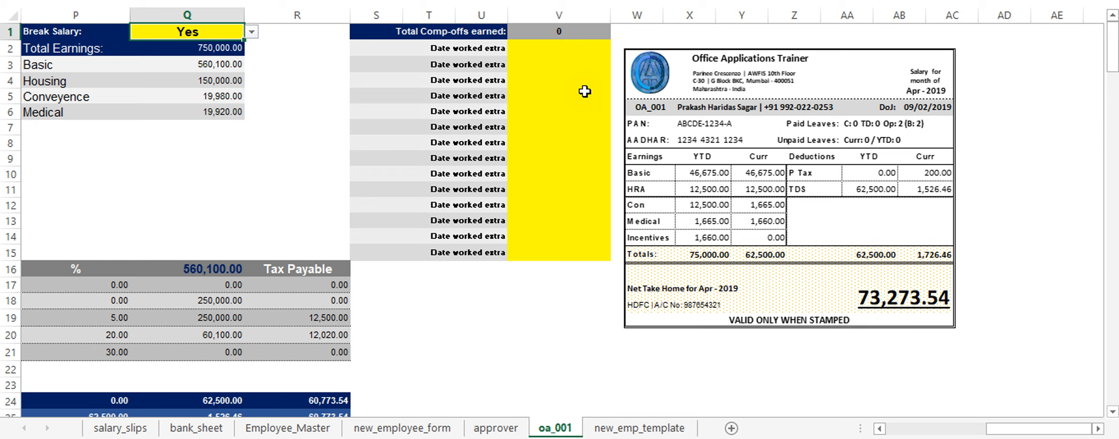
Enter May 14, 2019 in V2 as a date worked extra, making comp-offs earned 1.
{"action": "left_click", "coordinate": [566, 49]}
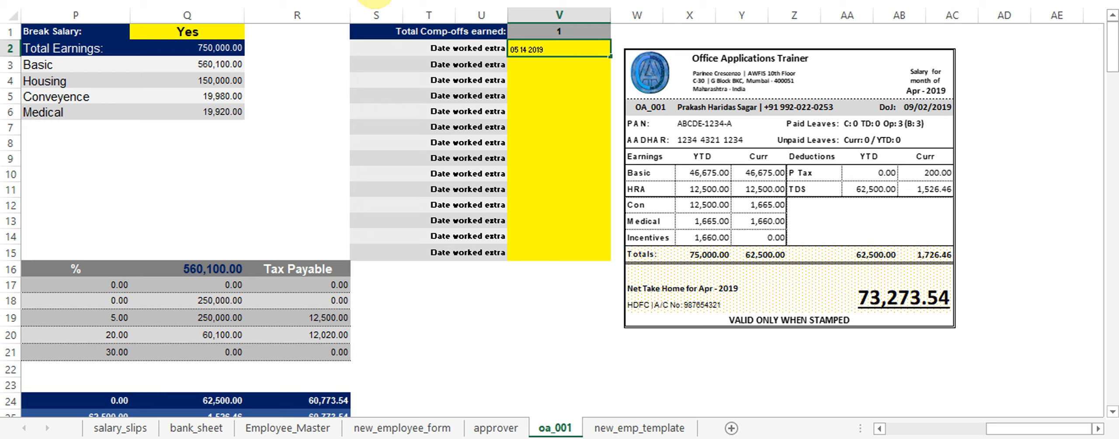
{"action": "key", "text": "Return"}
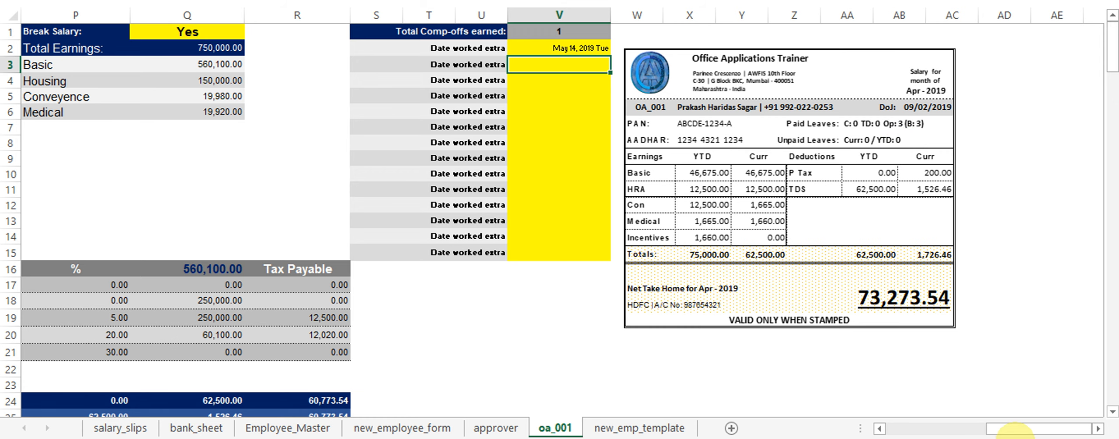
Drag the payslip picture beside the Apr - 2019 table, over columns D–H around rows 23–38.
{"action": "left_click_drag", "start_coordinate": [1018, 432], "coordinate": [996, 433]}
{"action": "left_click_drag", "start_coordinate": [995, 168], "coordinate": [183, 169]}
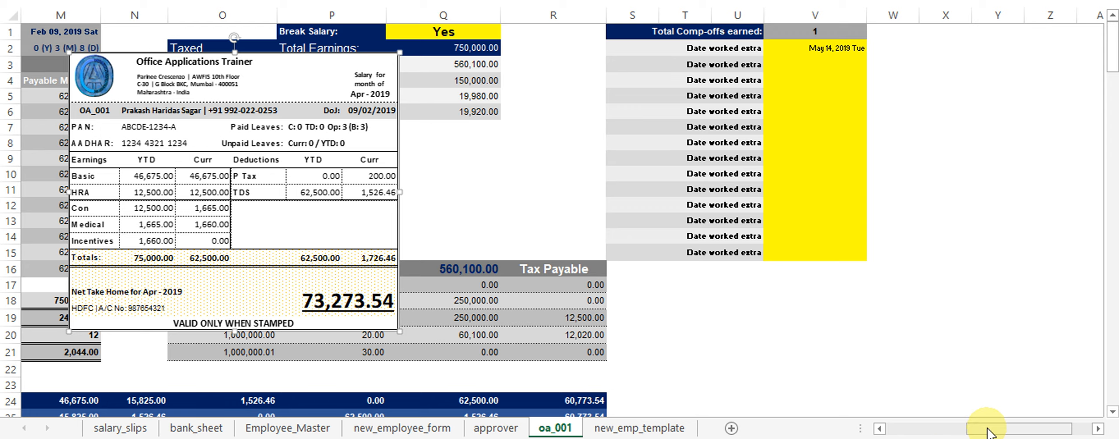
{"action": "left_click_drag", "start_coordinate": [989, 430], "coordinate": [889, 430]}
{"action": "left_click_drag", "start_coordinate": [961, 218], "coordinate": [273, 200]}
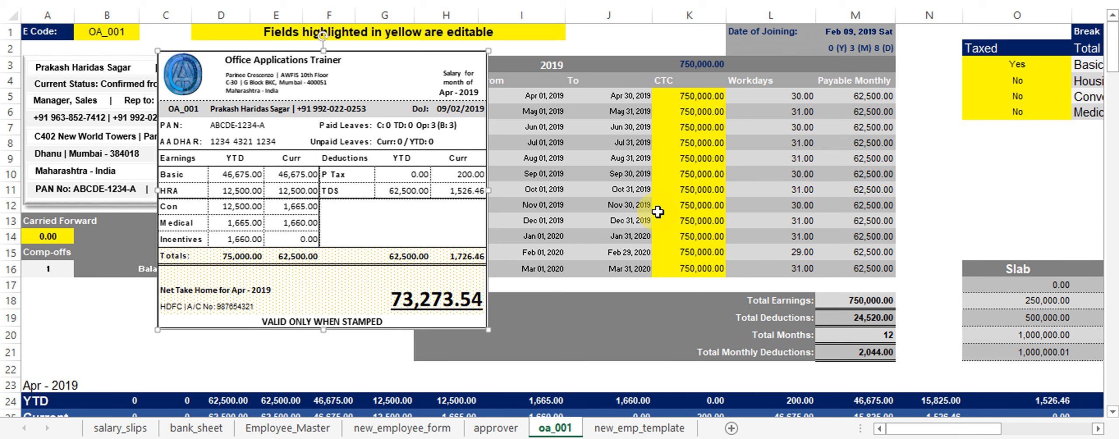
{"action": "scroll", "coordinate": [651, 209], "scroll_direction": "down", "scroll_amount": 3}
{"action": "left_click_drag", "start_coordinate": [267, 115], "coordinate": [283, 353]}
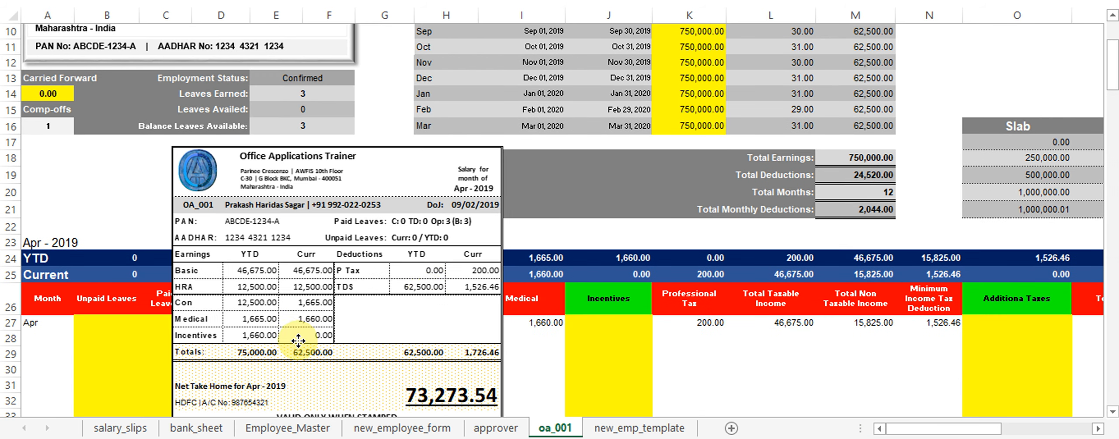
{"action": "scroll", "coordinate": [489, 266], "scroll_direction": "down", "scroll_amount": 2}
{"action": "scroll", "coordinate": [488, 271], "scroll_direction": "down", "scroll_amount": 1}
{"action": "left_click_drag", "start_coordinate": [258, 163], "coordinate": [295, 238]}
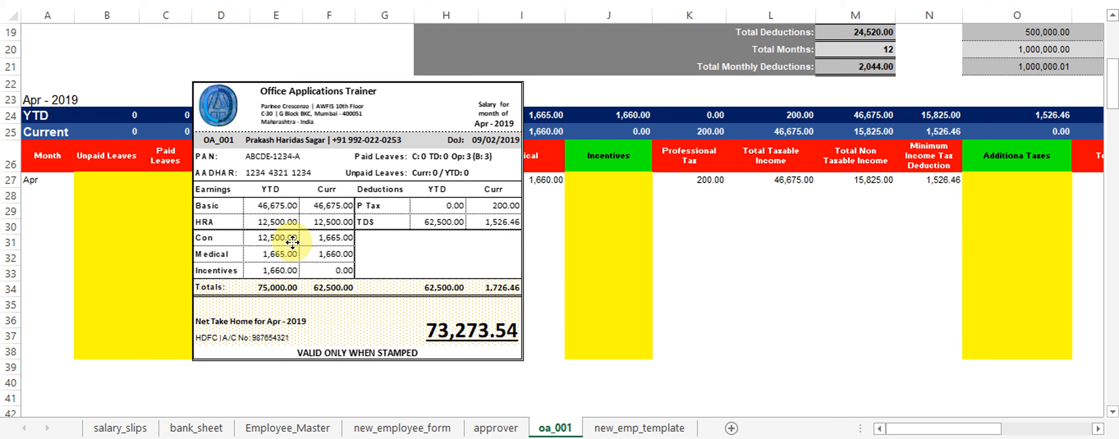
{"action": "left_click", "coordinate": [435, 324]}
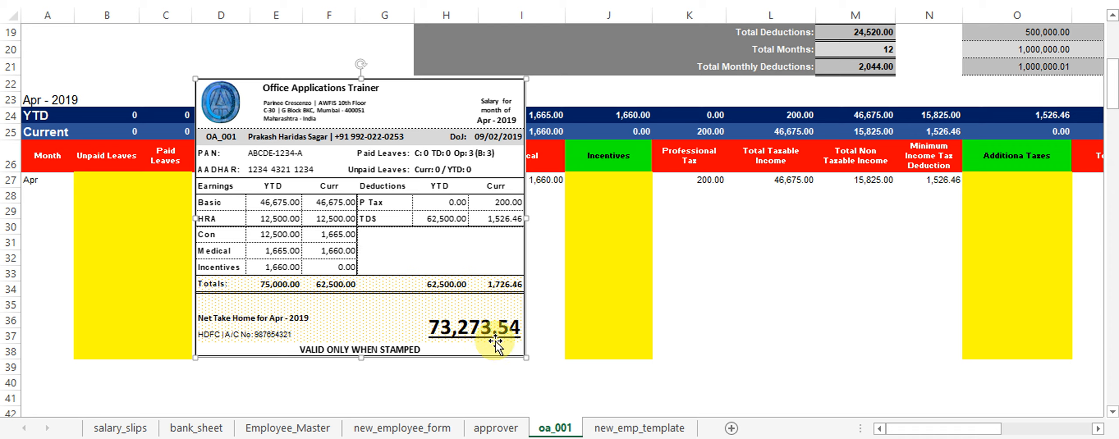
Enter 13 unpaid leaves in B27 and 4 paid leaves in C27 for April.
{"action": "left_click", "coordinate": [128, 180]}
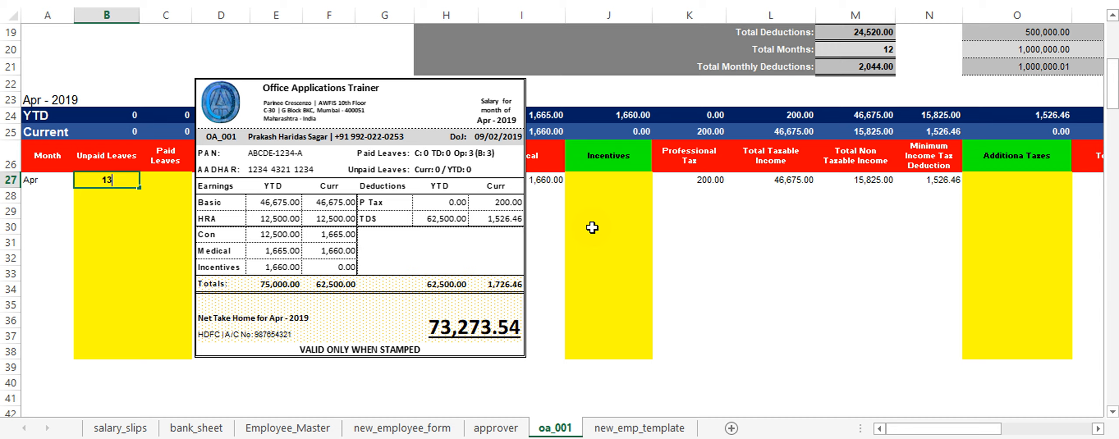
{"action": "key", "text": "Return"}
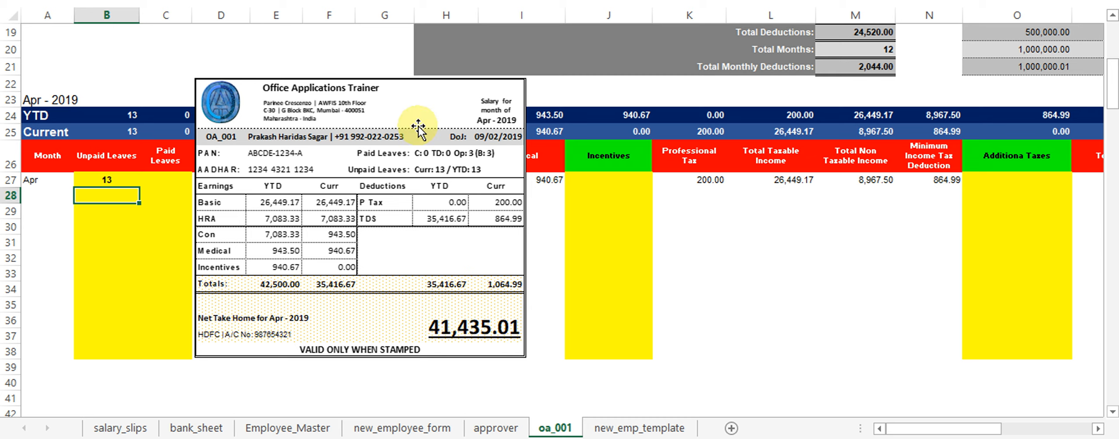
{"action": "left_click_drag", "start_coordinate": [414, 92], "coordinate": [470, 101]}
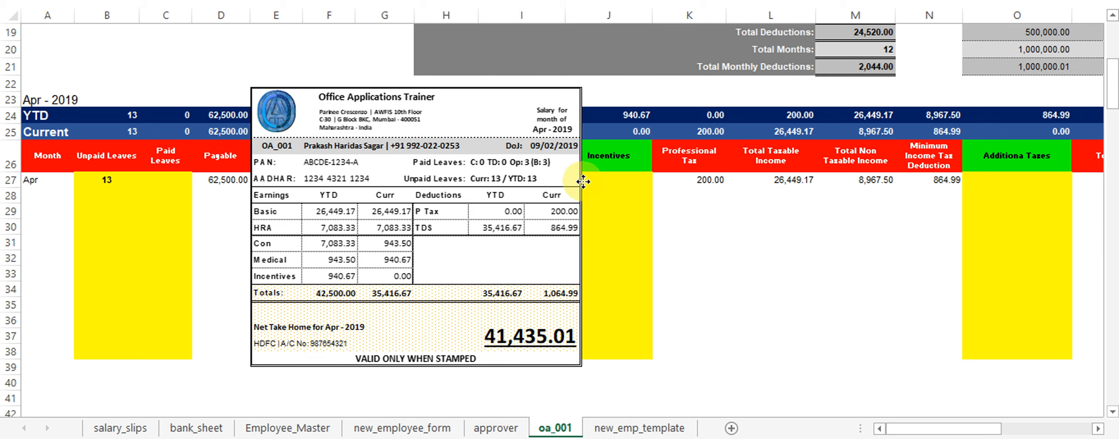
{"action": "left_click", "coordinate": [169, 178]}
{"action": "scroll", "coordinate": [359, 275], "scroll_direction": "up", "scroll_amount": 6}
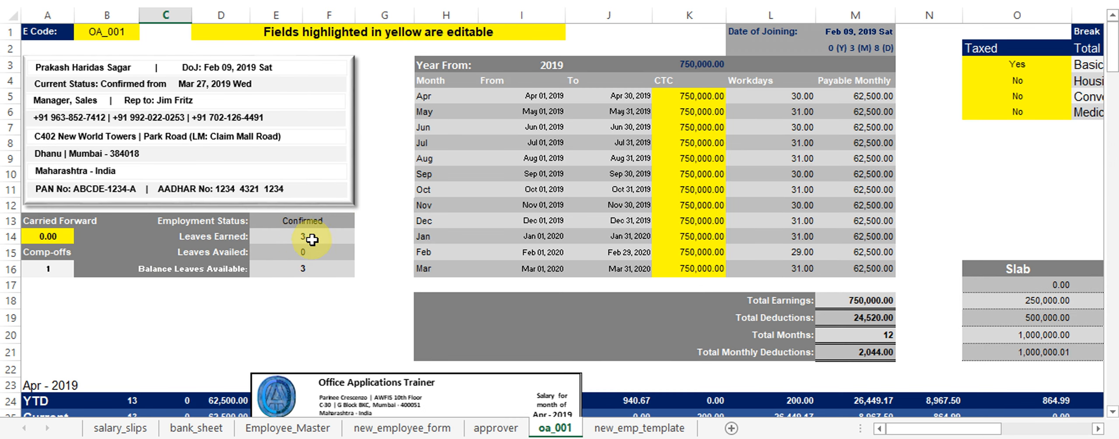
{"action": "scroll", "coordinate": [320, 249], "scroll_direction": "down", "scroll_amount": 3}
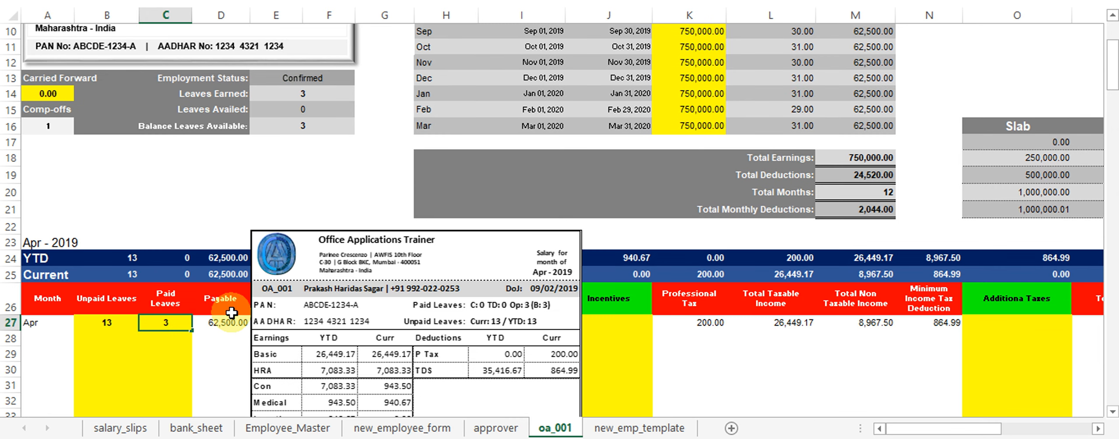
{"action": "key", "text": "Return"}
{"action": "key", "text": "Up"}
{"action": "key", "text": "Return"}
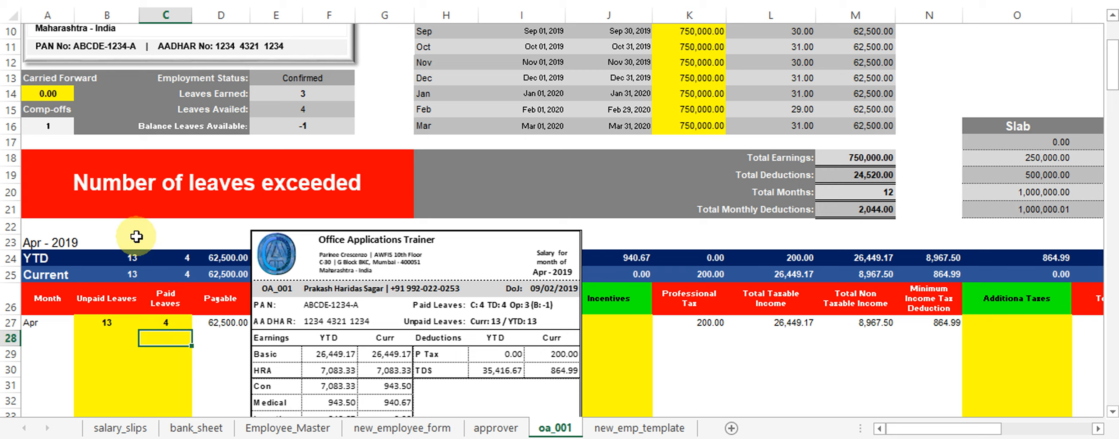
Add May 17, 2019 in V3 as a second extra-worked date, raising comp-offs to 2.
{"action": "left_click", "coordinate": [48, 128]}
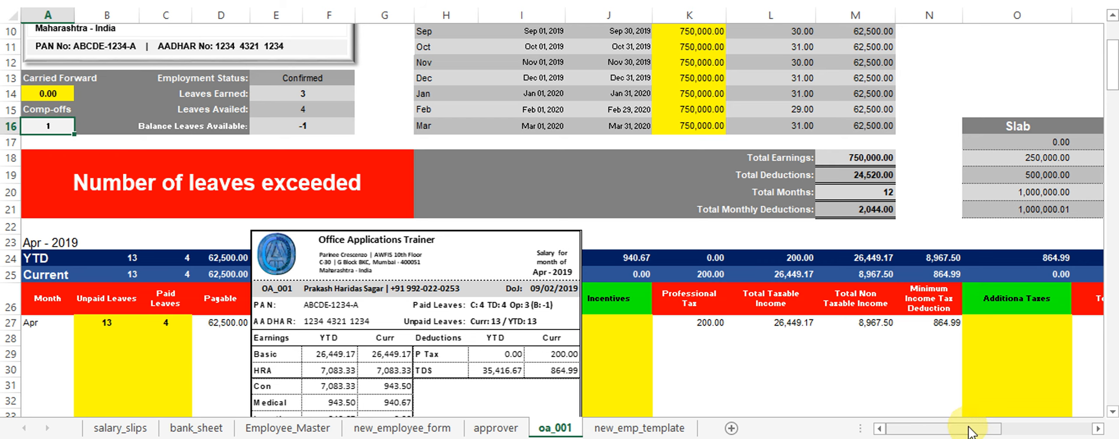
{"action": "left_click_drag", "start_coordinate": [969, 431], "coordinate": [1069, 425]}
{"action": "scroll", "coordinate": [990, 241], "scroll_direction": "up", "scroll_amount": 3}
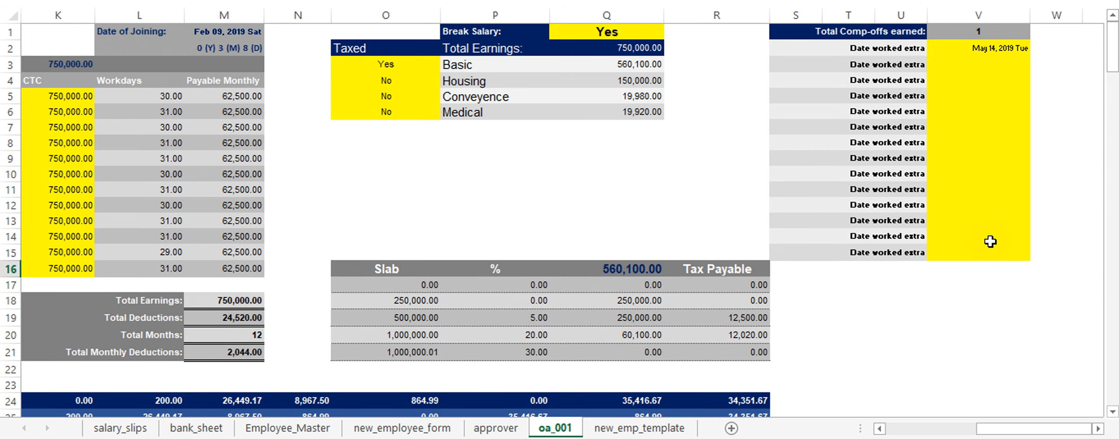
{"action": "left_click", "coordinate": [987, 71]}
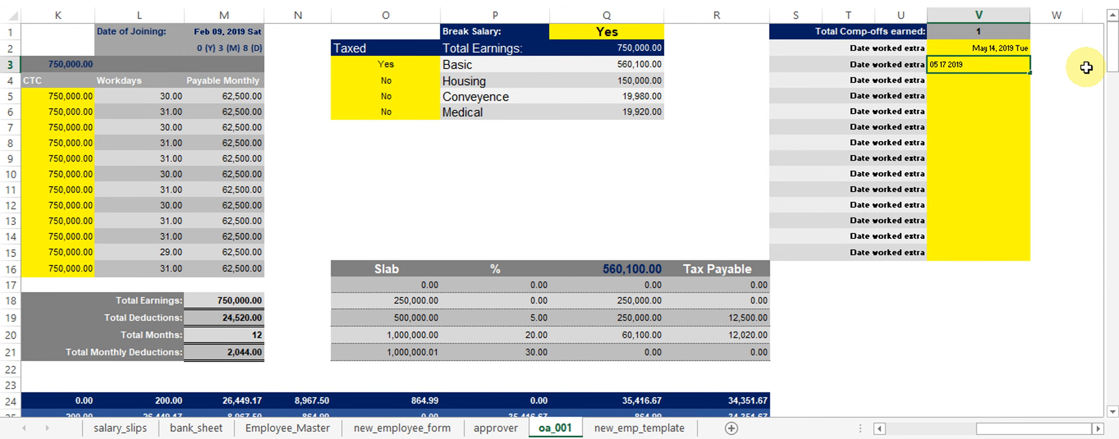
{"action": "key", "text": "Return"}
{"action": "left_click_drag", "start_coordinate": [1063, 433], "coordinate": [845, 426]}
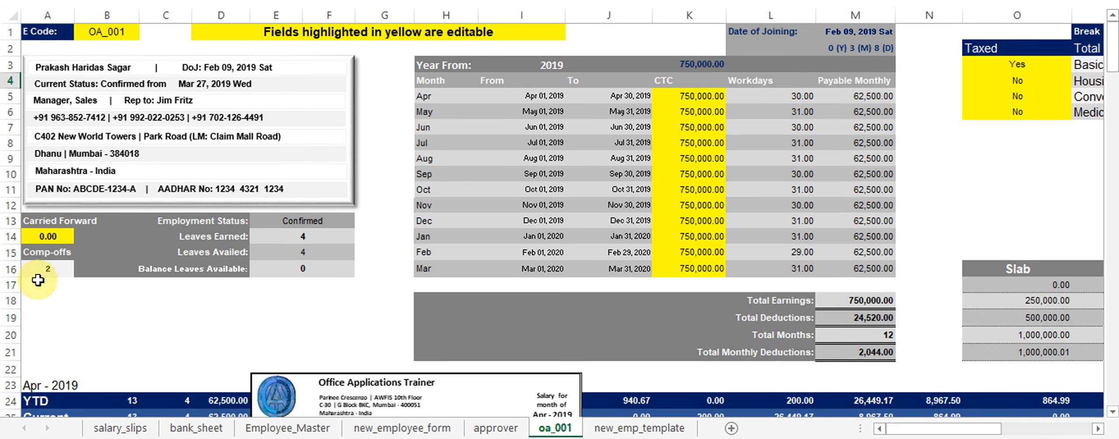
{"action": "left_click", "coordinate": [46, 268]}
Set carried-forward leaves in A14 to 14 and move the payslip picture up to show totals.
{"action": "scroll", "coordinate": [328, 282], "scroll_direction": "down", "scroll_amount": 1}
{"action": "scroll", "coordinate": [328, 282], "scroll_direction": "down", "scroll_amount": 2}
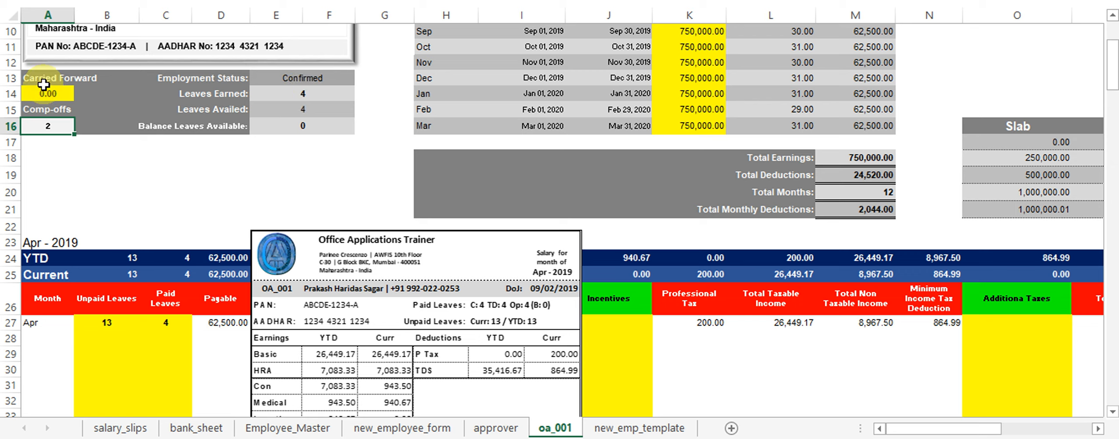
{"action": "left_click", "coordinate": [28, 93]}
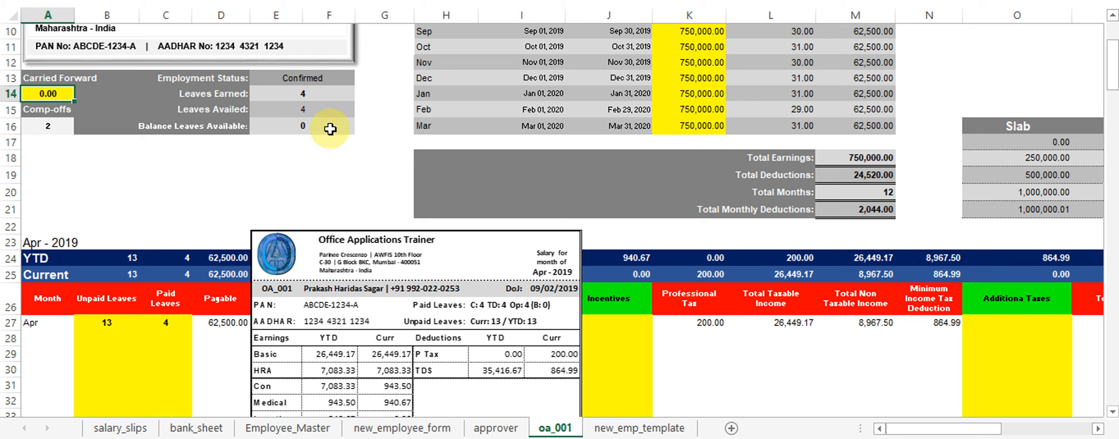
{"action": "key", "text": "Return"}
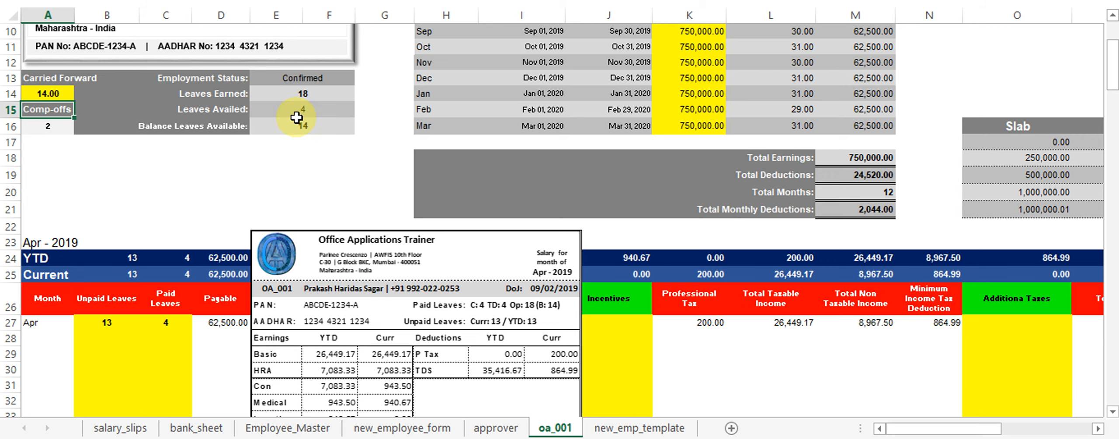
{"action": "left_click_drag", "start_coordinate": [427, 328], "coordinate": [388, 181]}
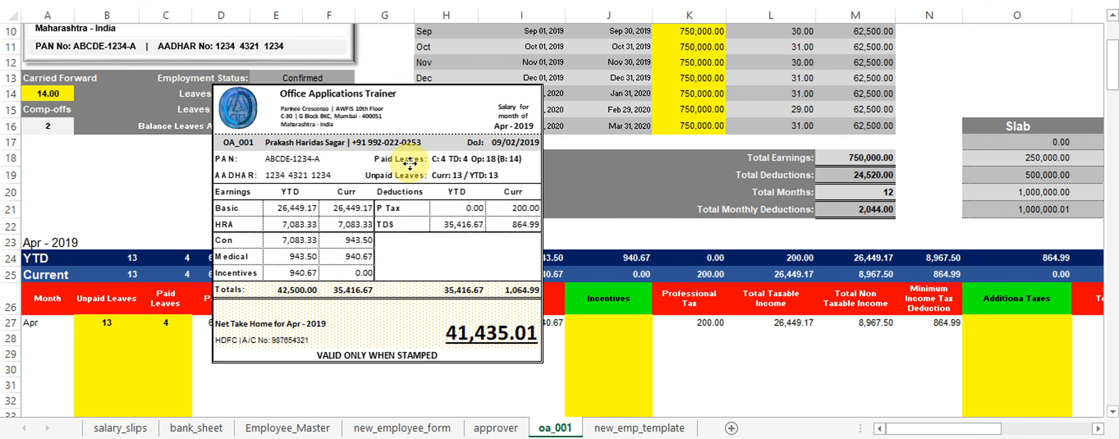
Move the payslip picture right and view OA_001's 41,435.01 April slip on salary_slips.
{"action": "left_click", "coordinate": [327, 306]}
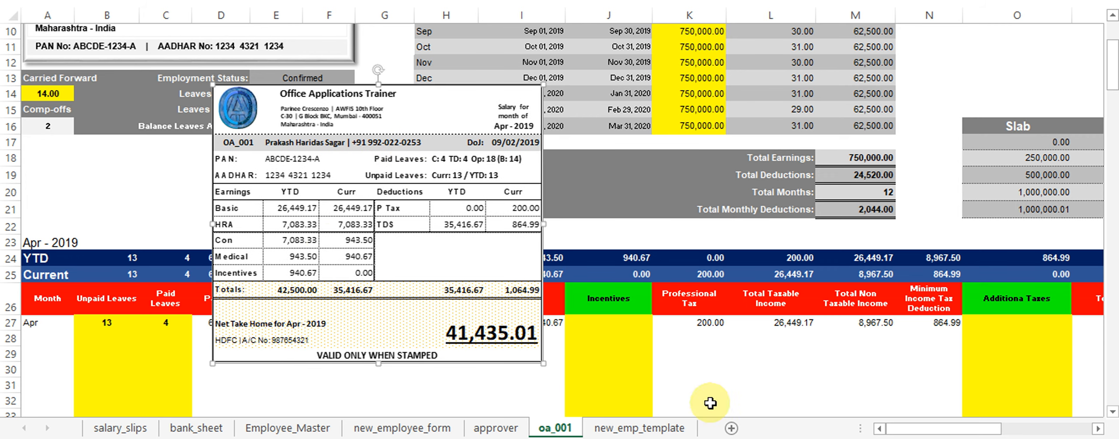
{"action": "left_click_drag", "start_coordinate": [392, 180], "coordinate": [896, 160]}
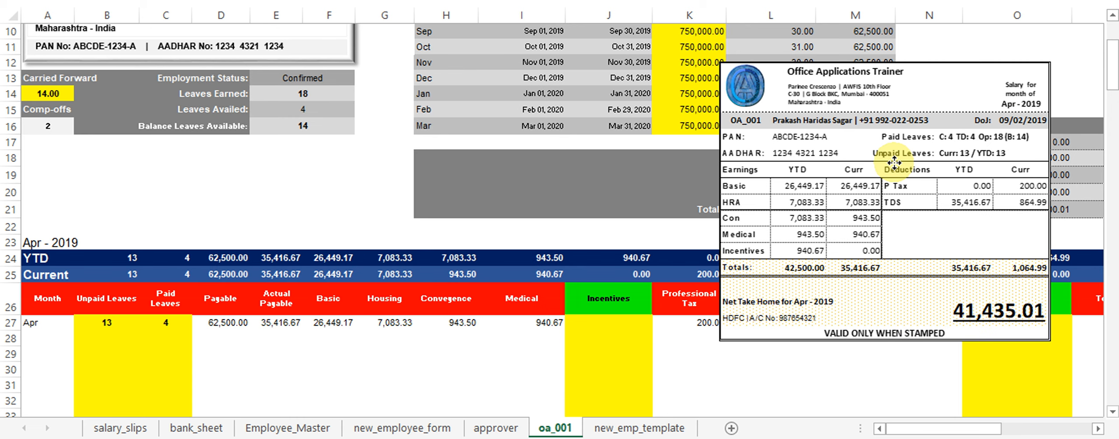
{"action": "left_click", "coordinate": [114, 428]}
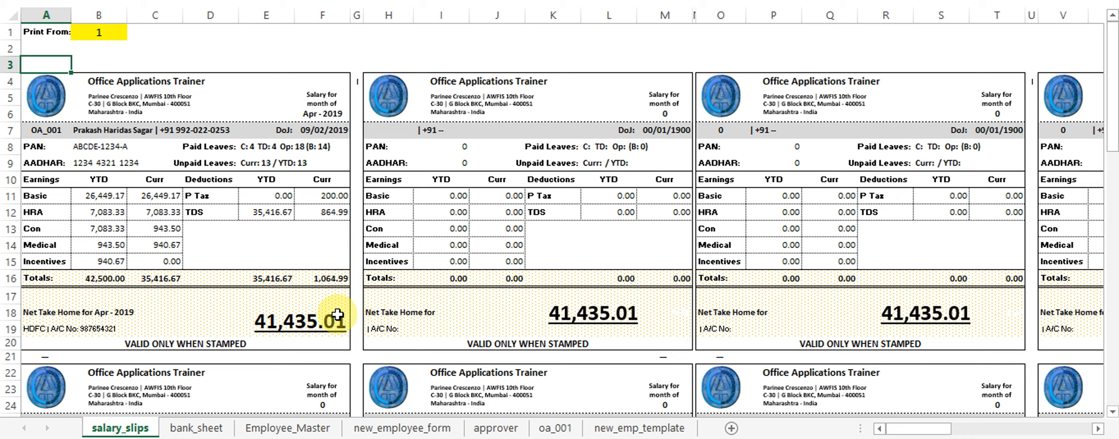
{"action": "scroll", "coordinate": [340, 313], "scroll_direction": "down", "scroll_amount": 1}
{"action": "scroll", "coordinate": [339, 282], "scroll_direction": "up", "scroll_amount": 1}
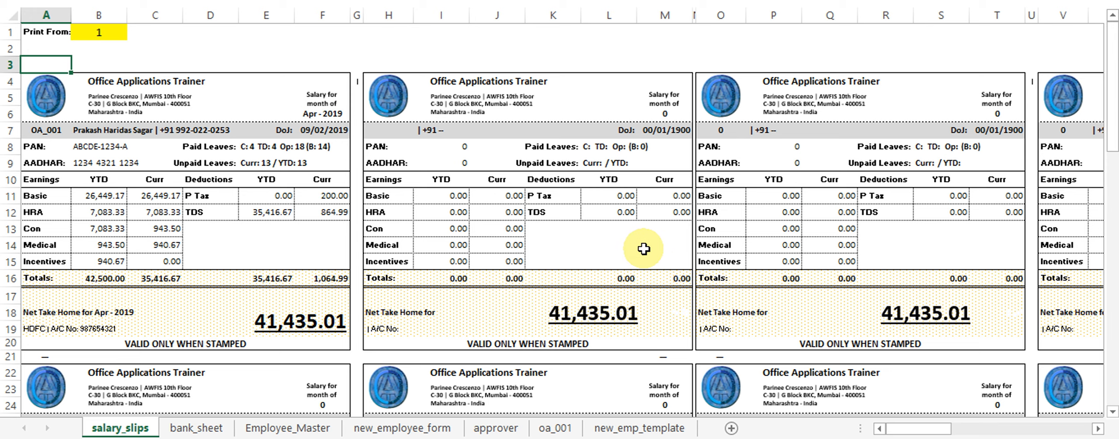
{"action": "scroll", "coordinate": [643, 248], "scroll_direction": "down", "scroll_amount": 2}
{"action": "scroll", "coordinate": [647, 255], "scroll_direction": "up", "scroll_amount": 3}
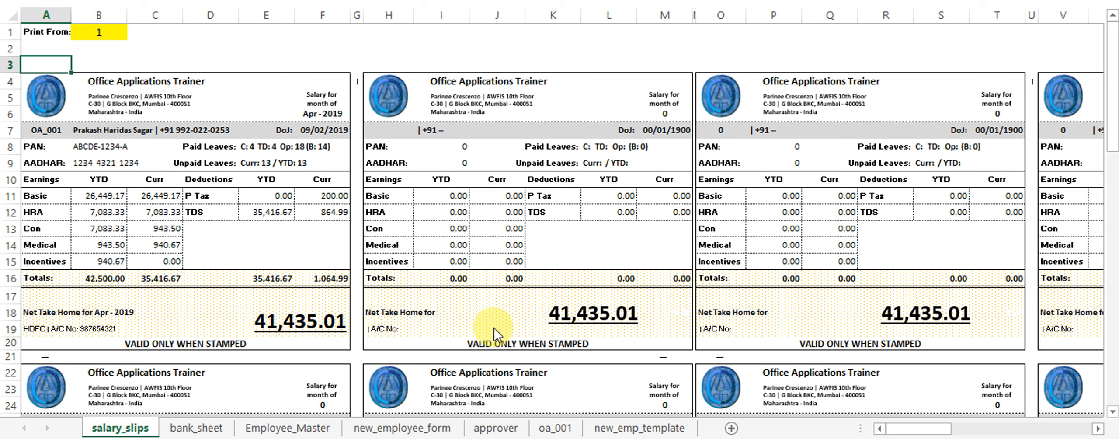
{"action": "scroll", "coordinate": [569, 318], "scroll_direction": "down", "scroll_amount": 4}
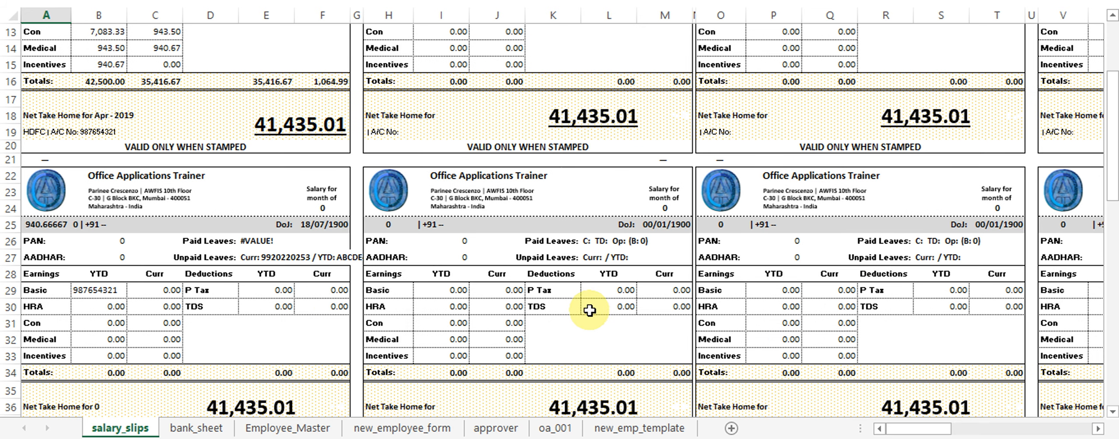
{"action": "scroll", "coordinate": [586, 312], "scroll_direction": "up", "scroll_amount": 4}
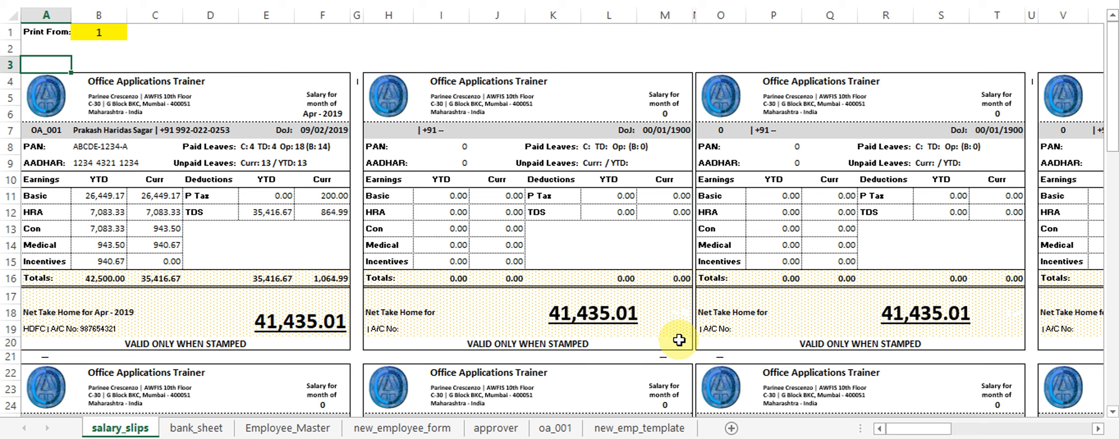
Browse the bank_sheet, Employee_Master, approver, oa_001 and new_emp_template sheets.
{"action": "left_click", "coordinate": [197, 428]}
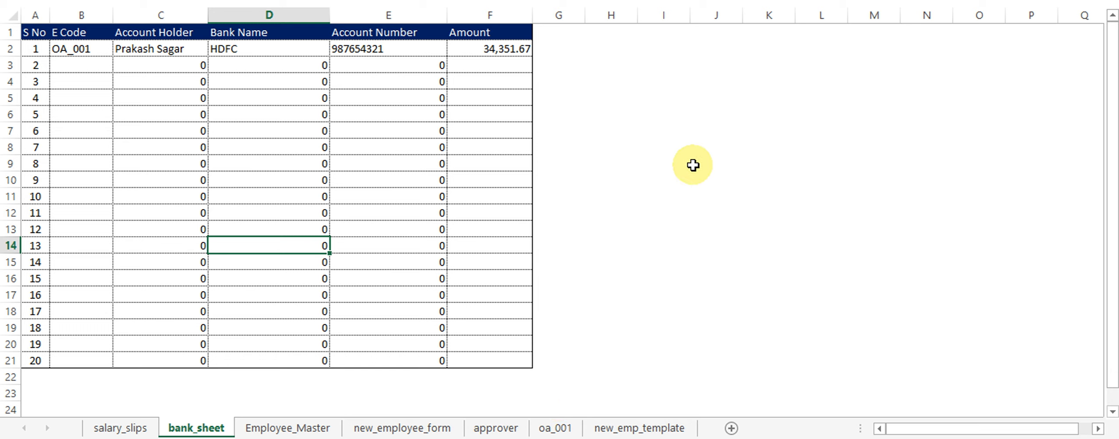
{"action": "left_click", "coordinate": [140, 428]}
{"action": "left_click", "coordinate": [189, 430]}
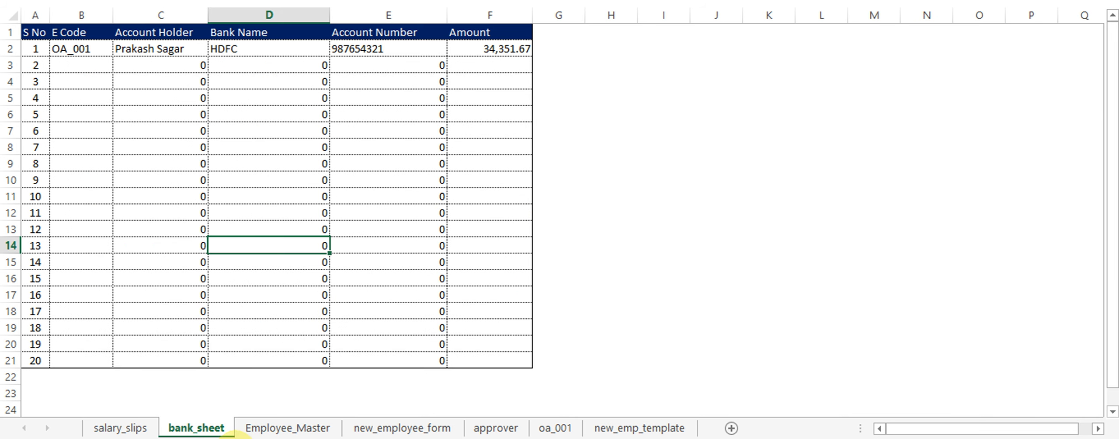
{"action": "left_click", "coordinate": [265, 431]}
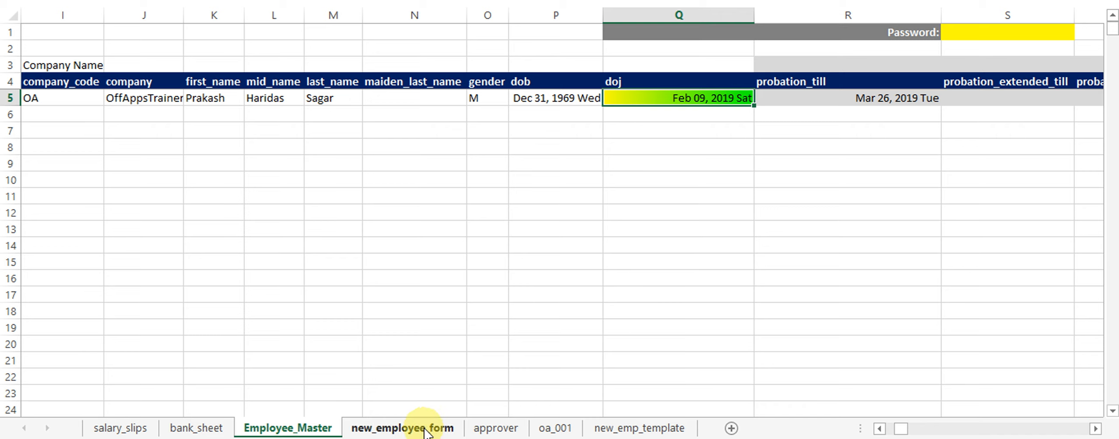
{"action": "left_click", "coordinate": [445, 431]}
{"action": "left_click", "coordinate": [494, 429]}
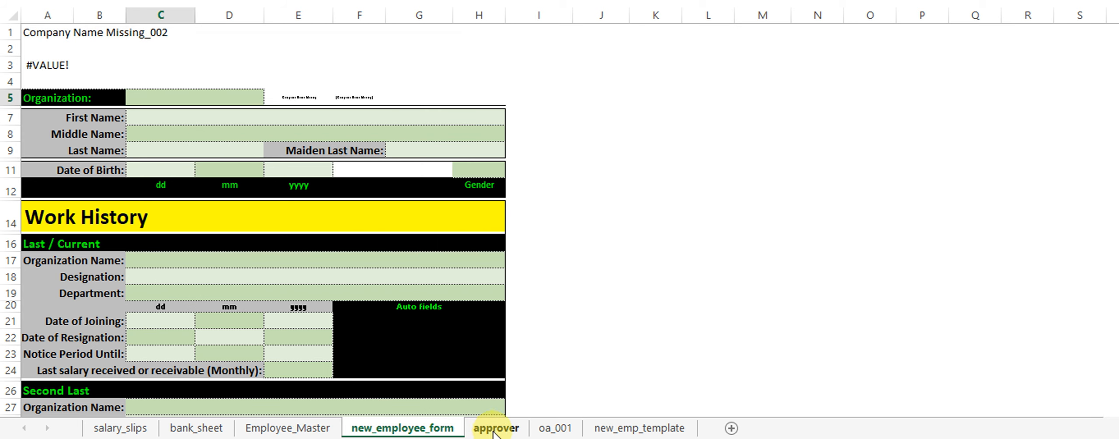
{"action": "left_click", "coordinate": [554, 429]}
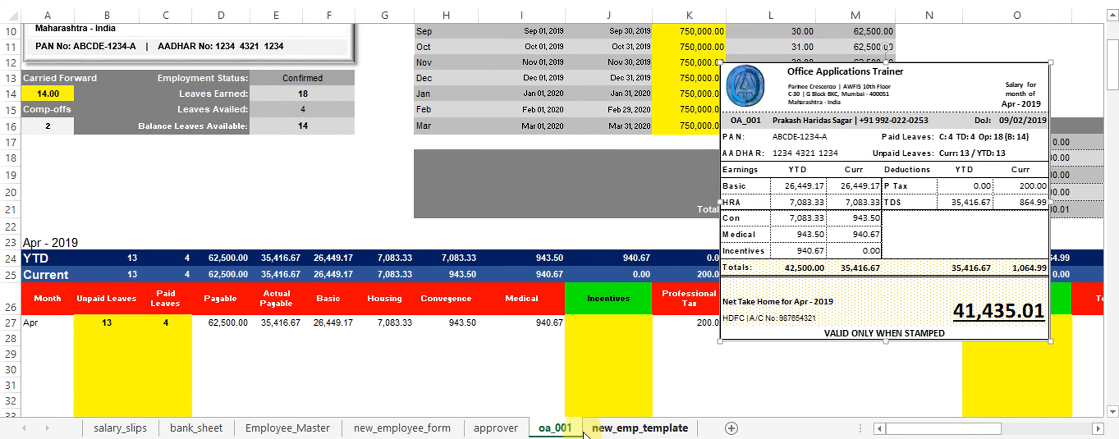
{"action": "left_click", "coordinate": [625, 430]}
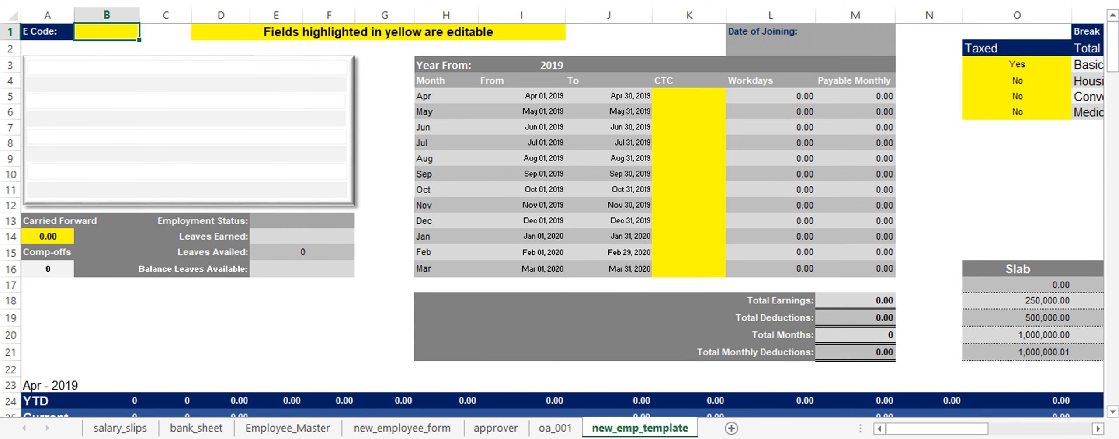
{"action": "left_click", "coordinate": [554, 429]}
{"action": "scroll", "coordinate": [756, 245], "scroll_direction": "up", "scroll_amount": 3}
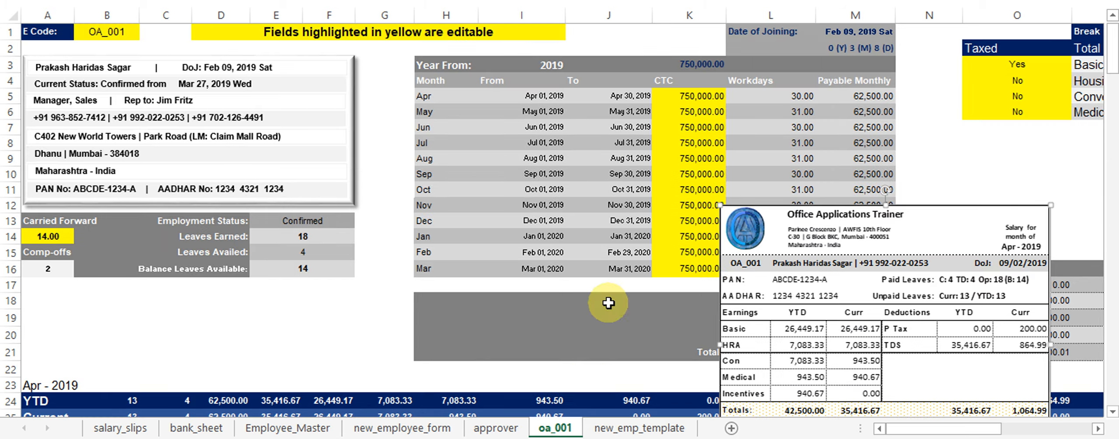
Check the Employee_Master record, then return to the blank new_employee_form sheet.
{"action": "left_click", "coordinate": [404, 428]}
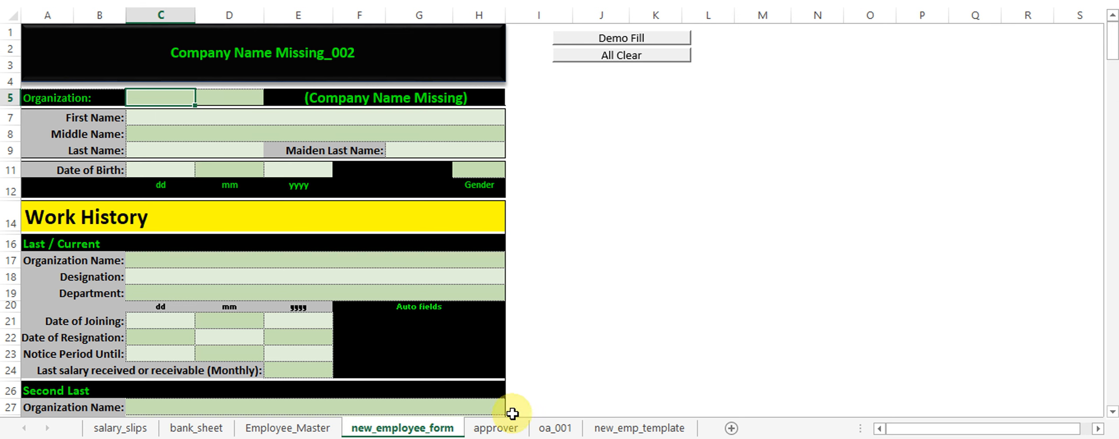
{"action": "left_click", "coordinate": [284, 427]}
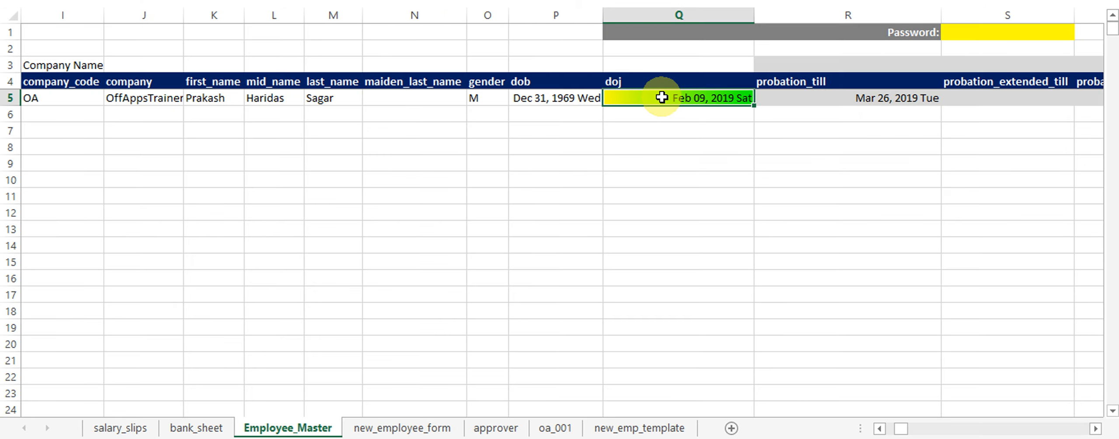
{"action": "left_click", "coordinate": [879, 428]}
{"action": "left_click", "coordinate": [879, 429]}
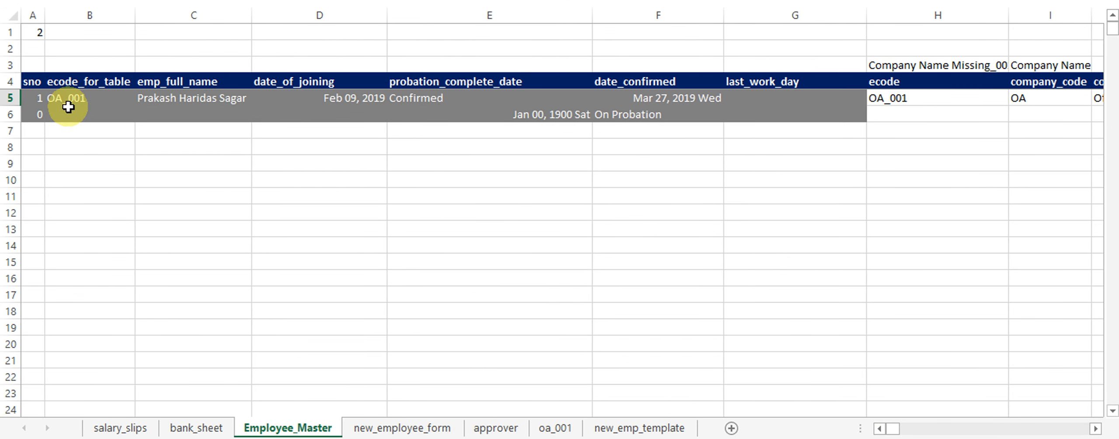
{"action": "left_click", "coordinate": [363, 427]}
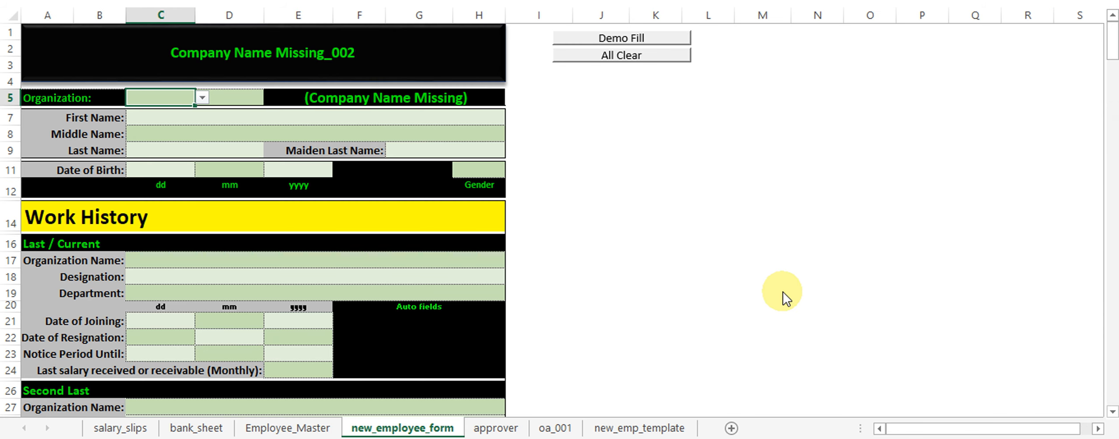
Demo-fill the new employee form with OA_002 data and select the approver sheet's Password cell D1.
{"action": "left_click", "coordinate": [203, 97]}
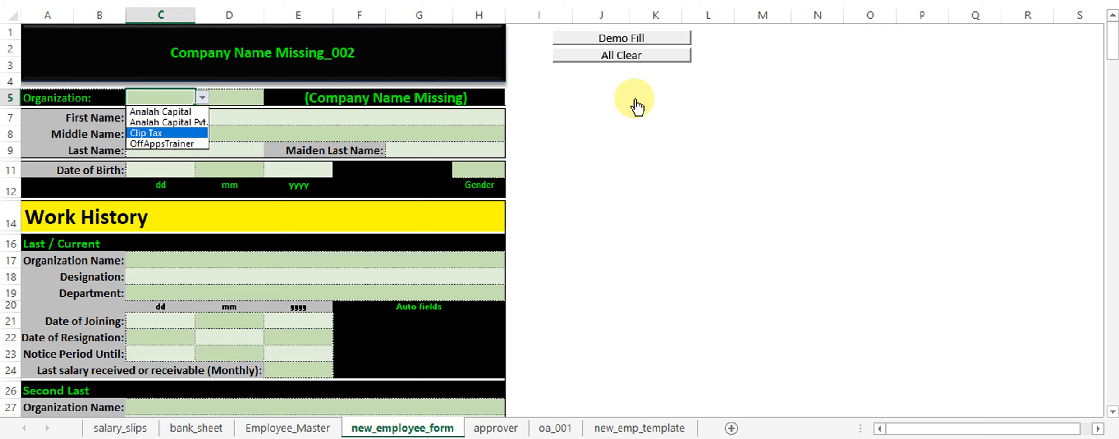
{"action": "left_click", "coordinate": [603, 54]}
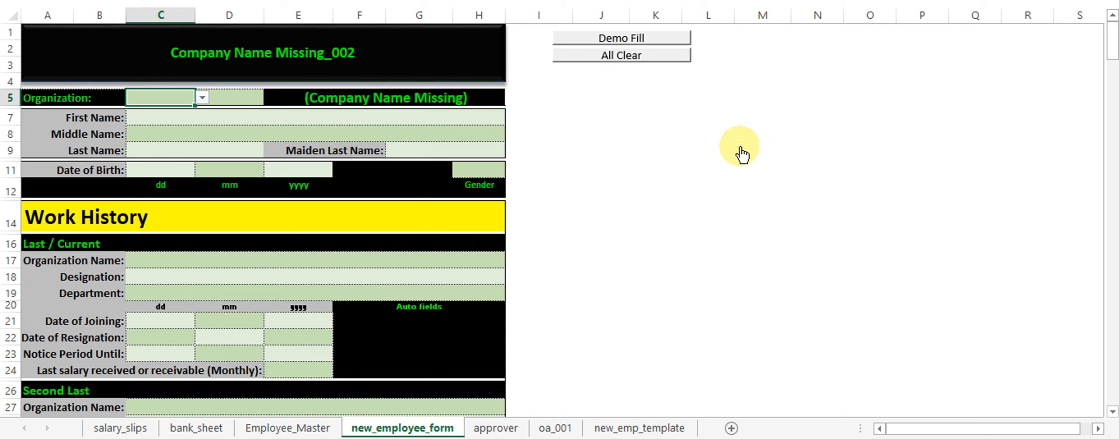
{"action": "left_click", "coordinate": [644, 38]}
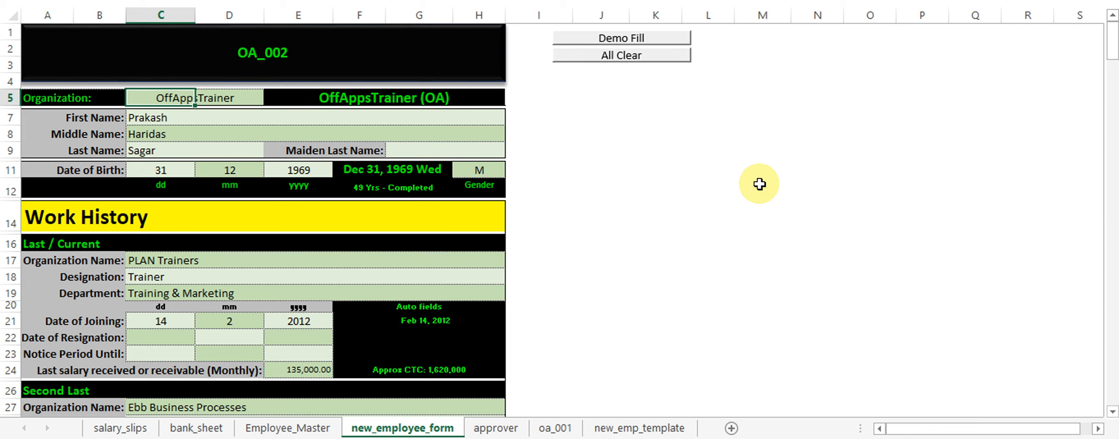
{"action": "left_click", "coordinate": [498, 427]}
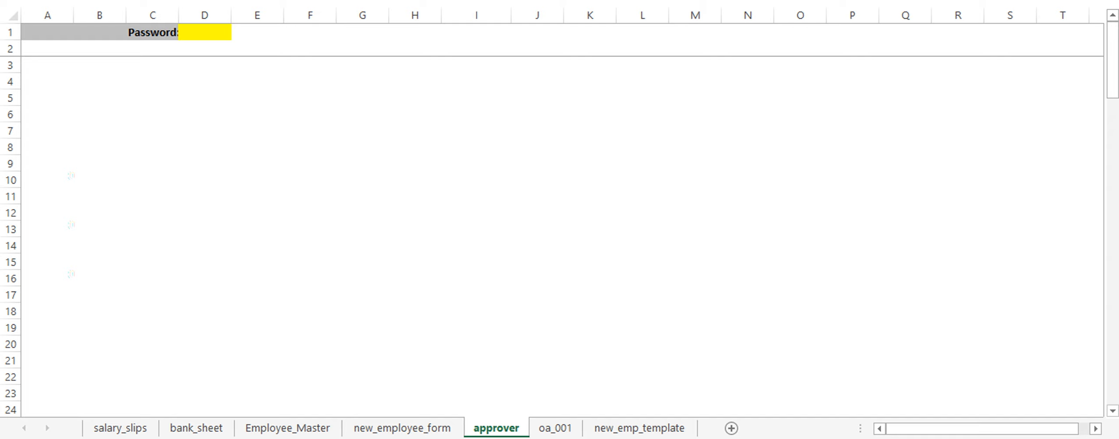
{"action": "left_click", "coordinate": [205, 32]}
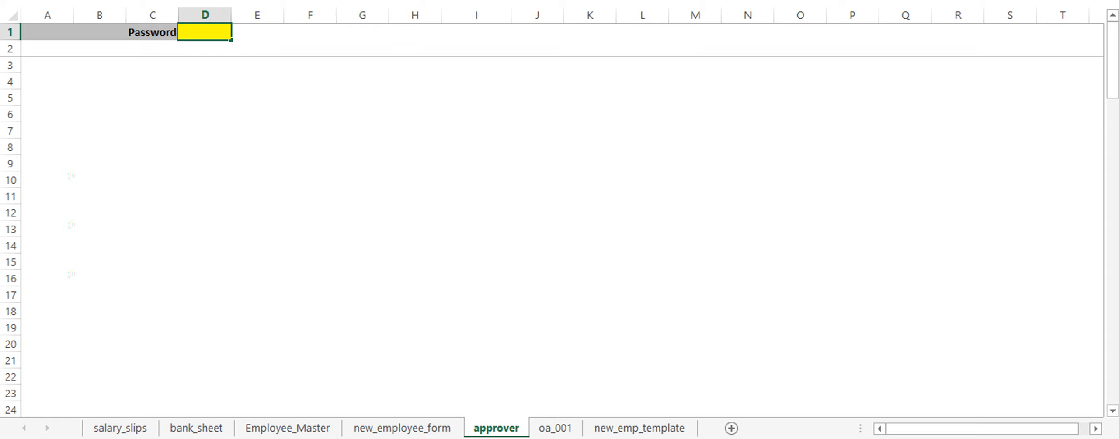
Unlock the approver form and enter OA_002's joining date Jun 17, 2019.
{"action": "key", "text": "Return"}
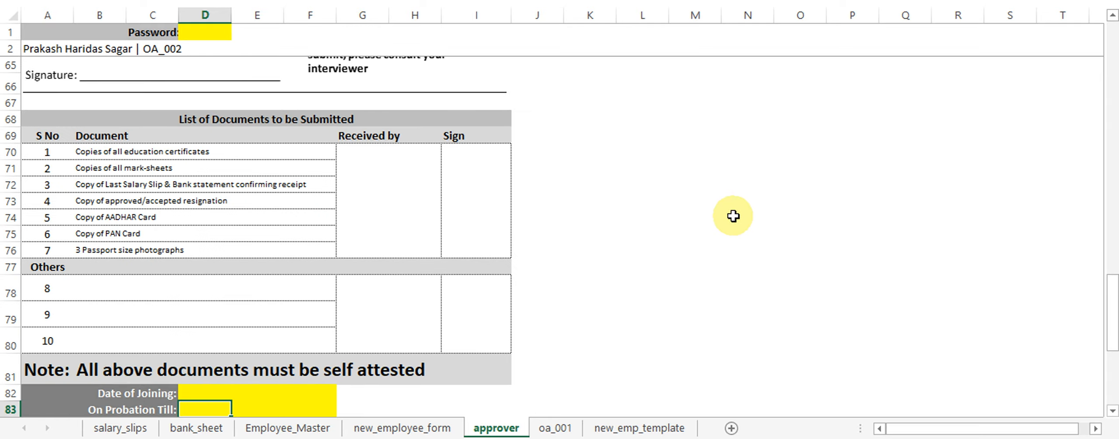
{"action": "scroll", "coordinate": [734, 216], "scroll_direction": "down", "scroll_amount": 4}
{"action": "left_click", "coordinate": [196, 193]}
{"action": "left_click", "coordinate": [369, 193]}
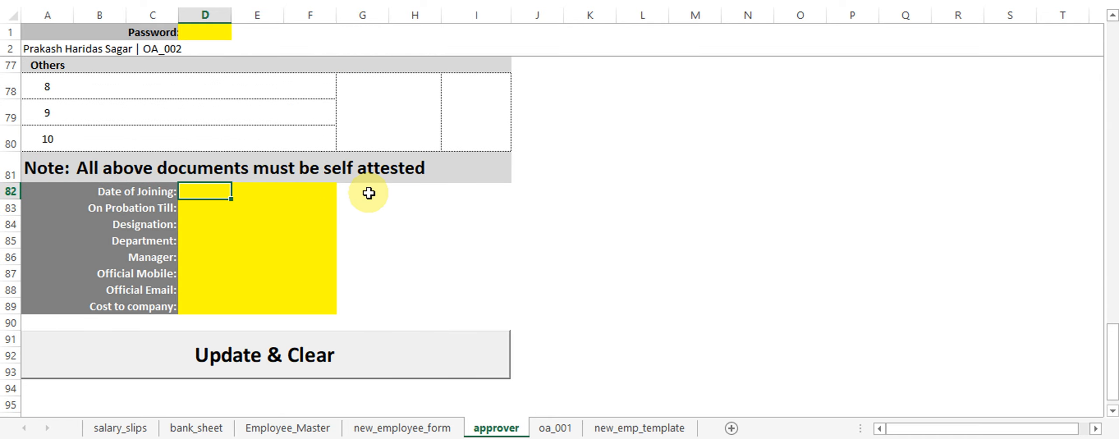
{"action": "type", "text": "05 17 2019"}
{"action": "key", "text": "Return"}
{"action": "key", "text": "Up"}
{"action": "key", "text": "Up"}
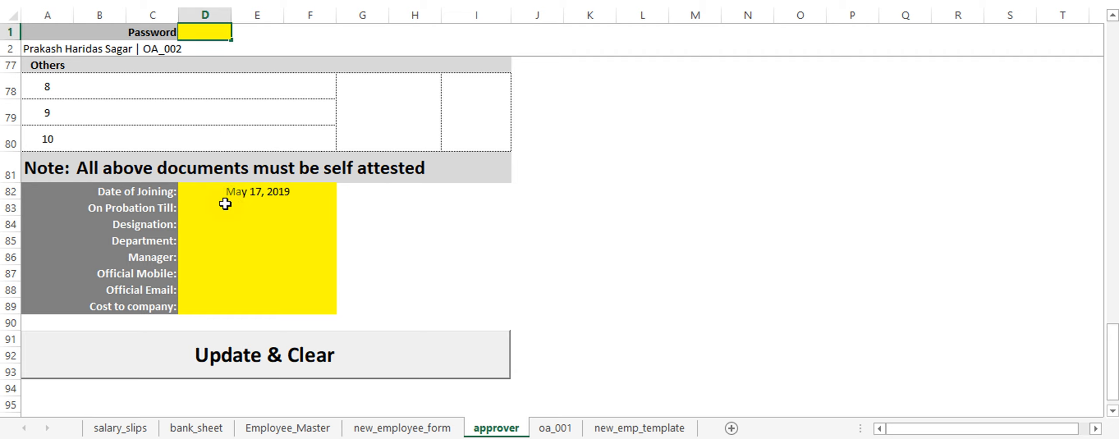
{"action": "left_click", "coordinate": [208, 194]}
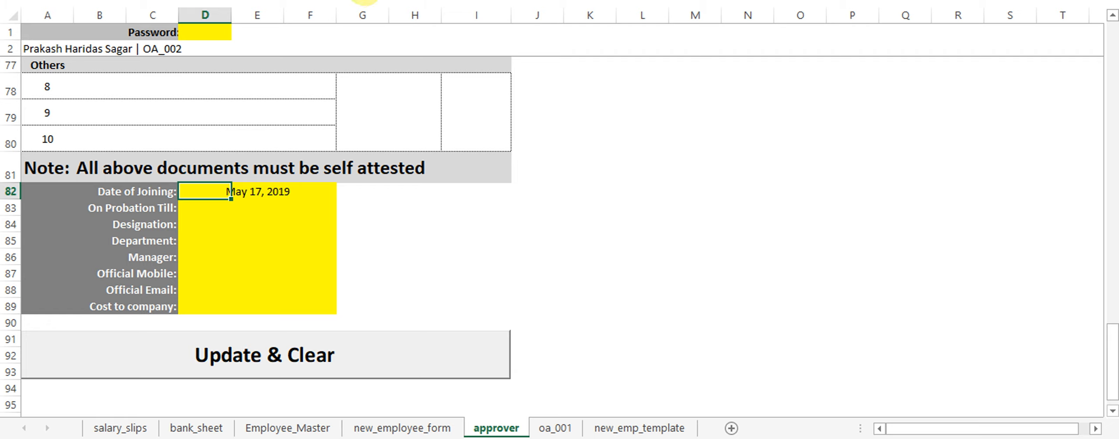
{"action": "type", "text": "05 17 2019"}
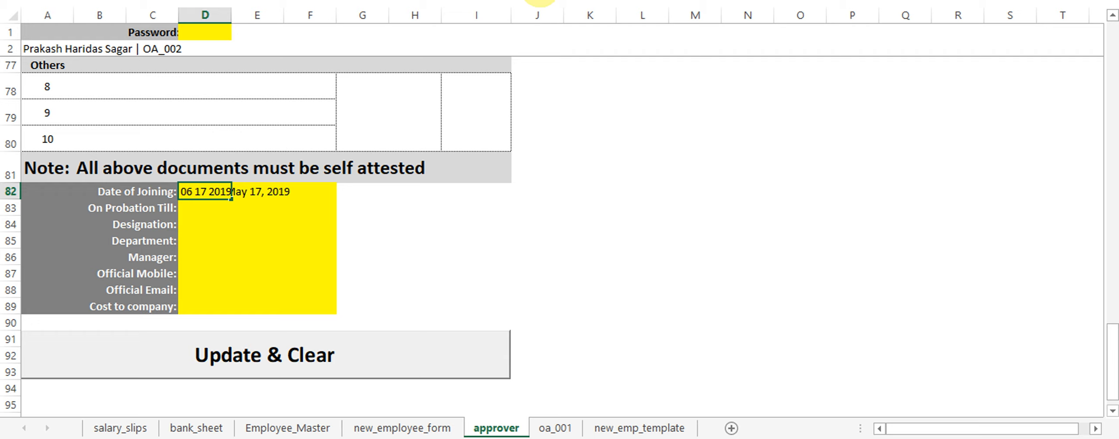
{"action": "key", "text": "Return"}
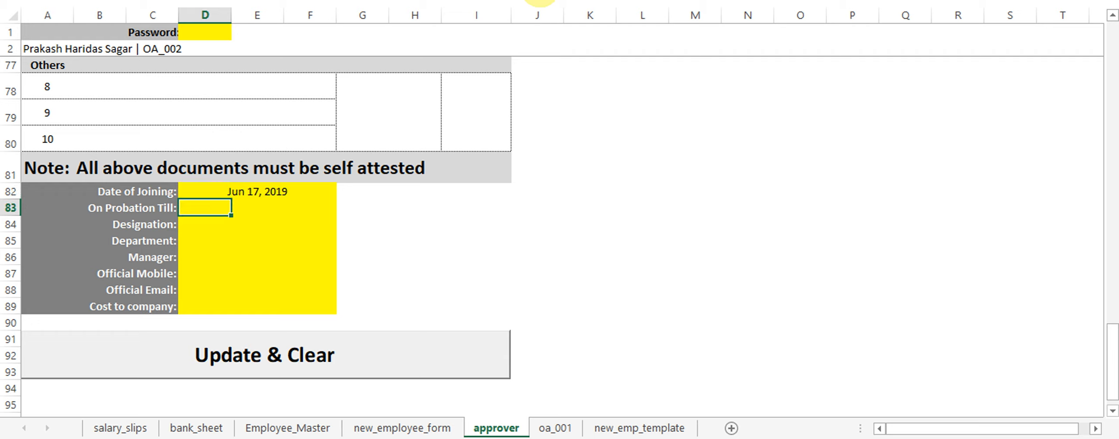
Set probation end to =doj+45 (Aug 01, 2019) and designation to Executive.
{"action": "type", "text": "=doj+45"}
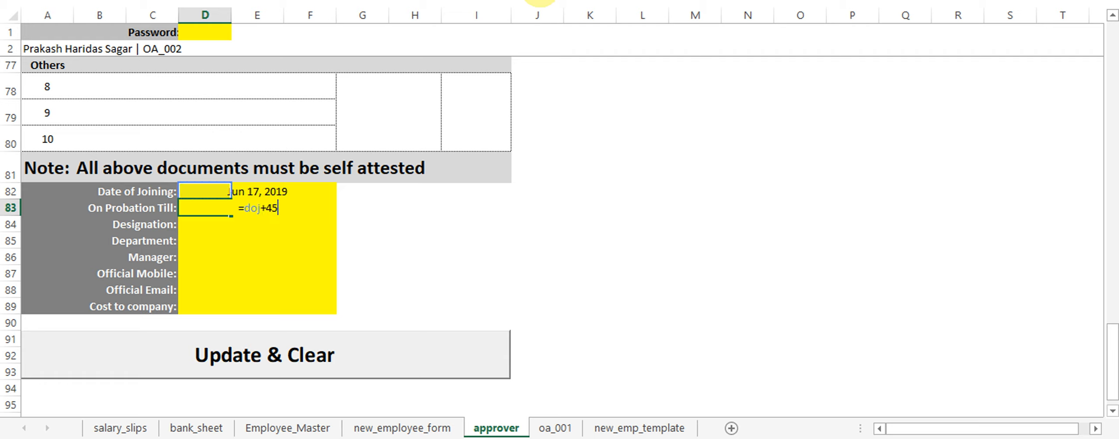
{"action": "key", "text": "Return"}
{"action": "key", "text": "Return"}
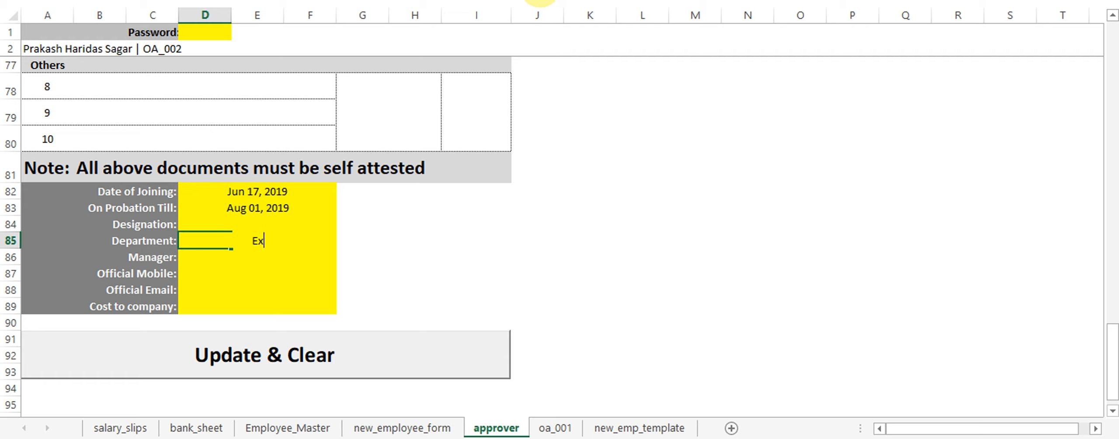
{"action": "key", "text": "Escape"}
{"action": "key", "text": "Up"}
{"action": "type", "text": "E"}
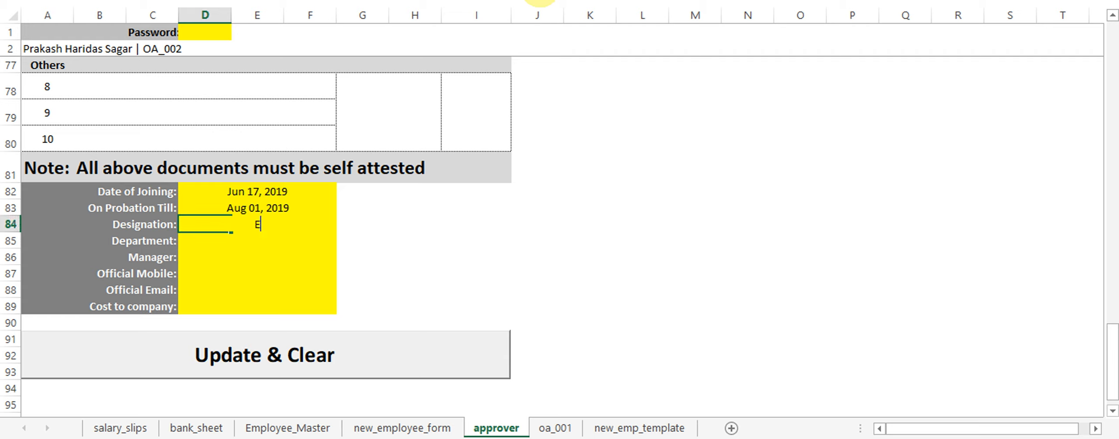
{"action": "type", "text": "xecutive"}
{"action": "key", "text": "Return"}
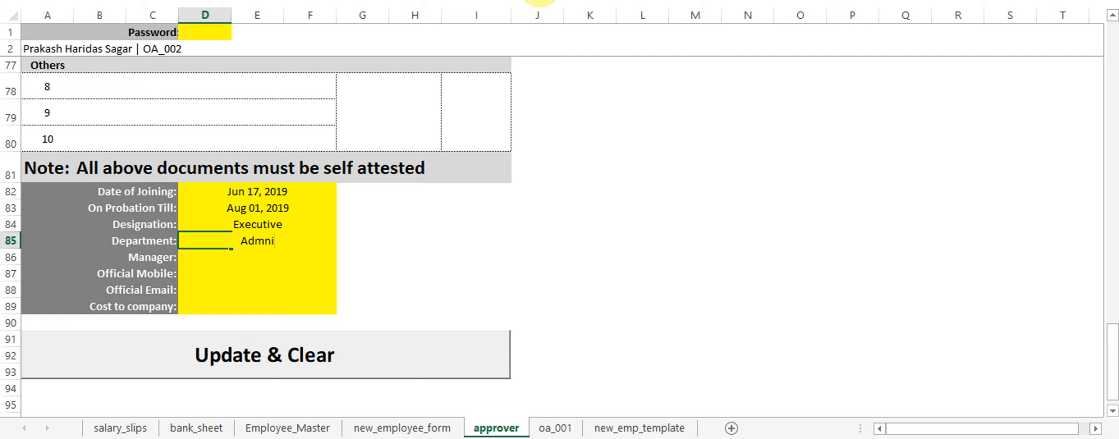
Enter Administration as the department and fill in the manager's name.
{"action": "type", "text": "Administration"}
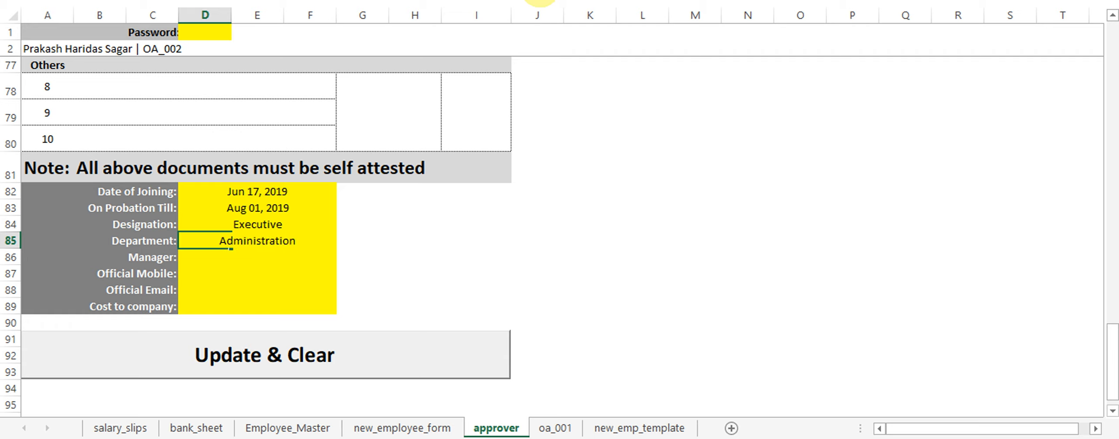
{"action": "key", "text": "Return"}
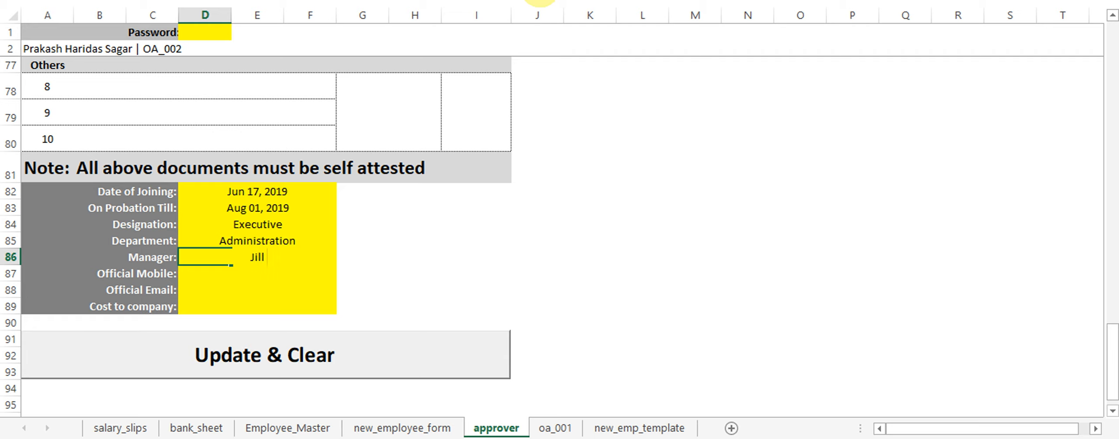
{"action": "key", "text": "Return"}
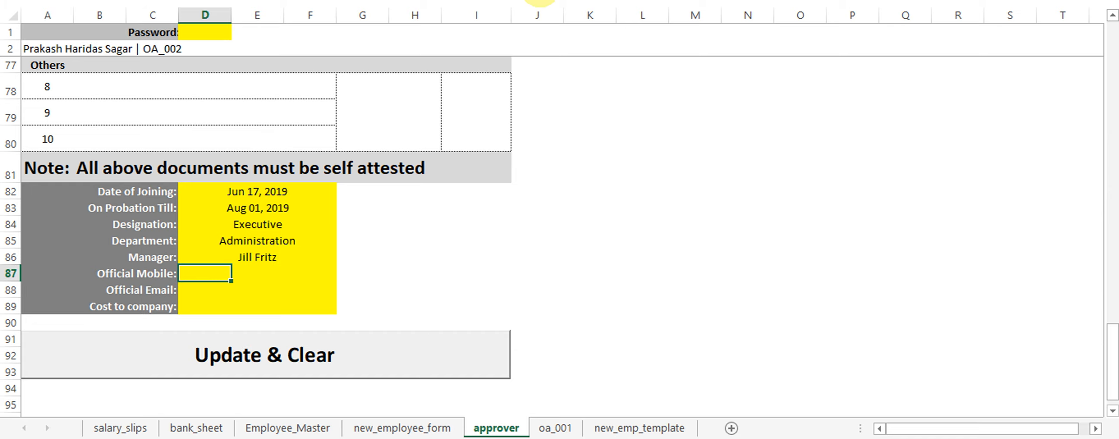